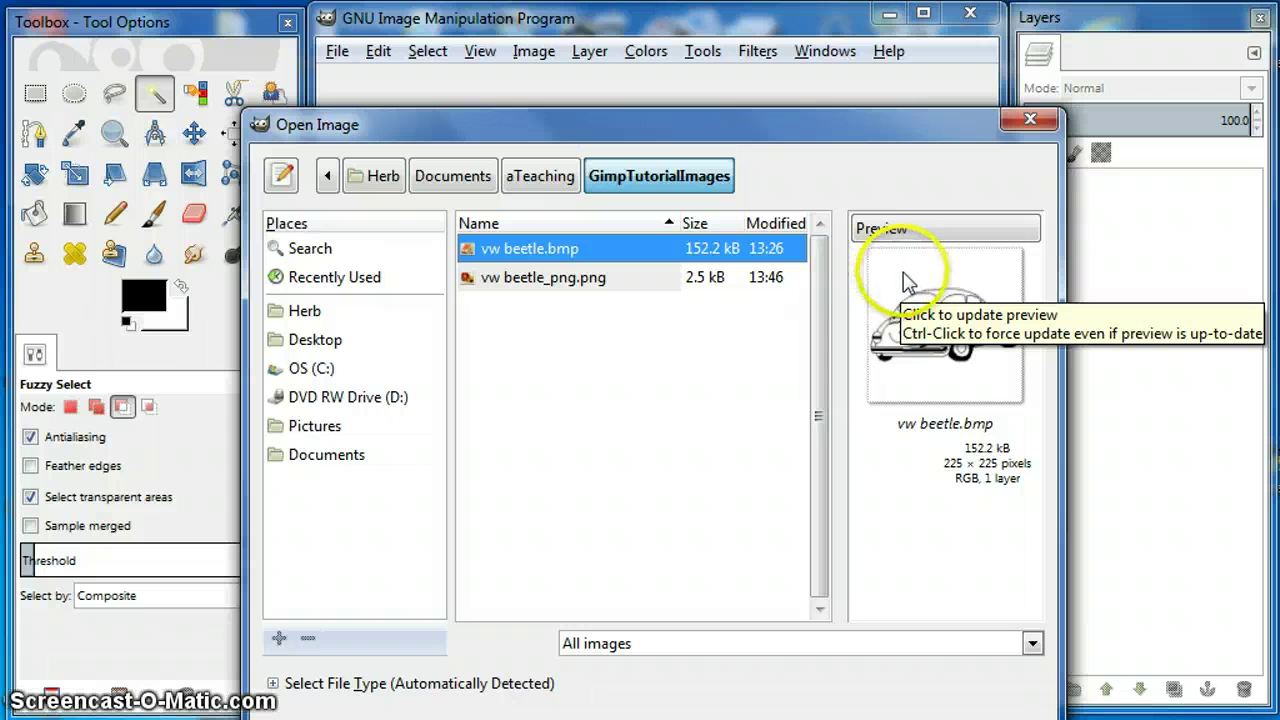
# Open the image vw beetle.bmp from the GimpTutorialImages folder
pyautogui.click(919, 270)
pyautogui.click(919, 340)
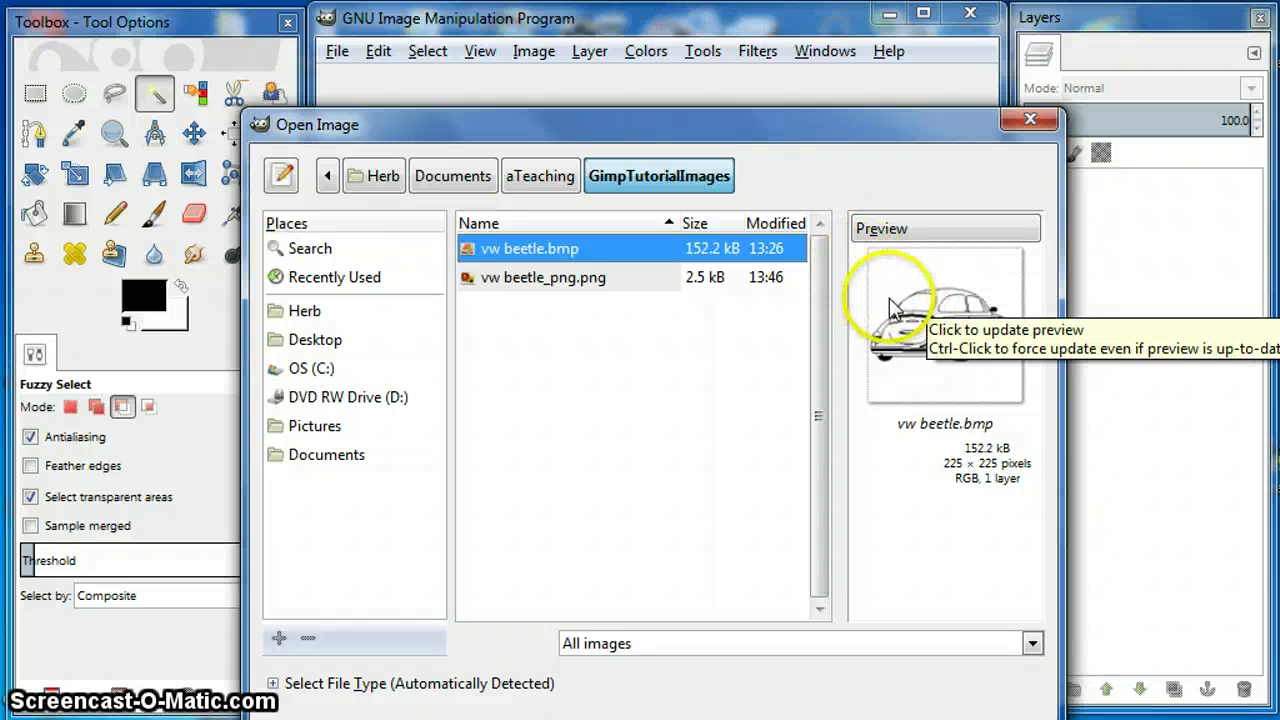
pyautogui.click(985, 308)
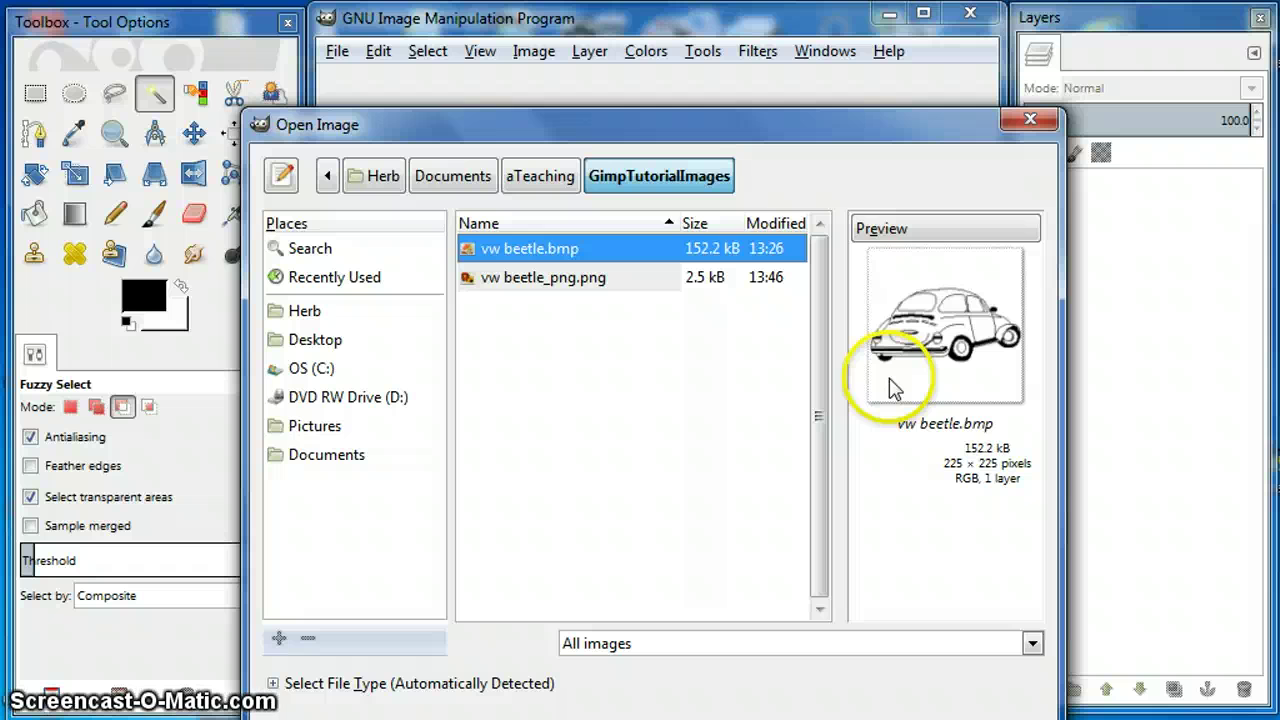
pyautogui.doubleClick(511, 256)
pyautogui.click(514, 259)
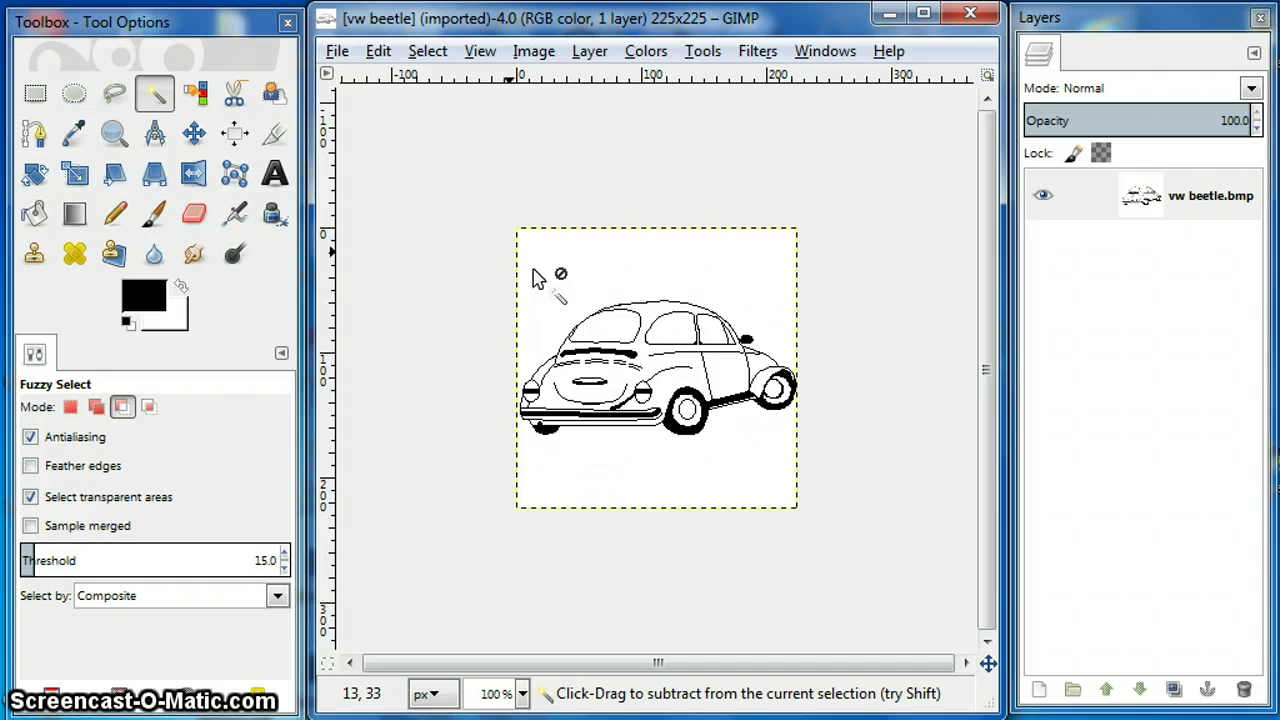
# Add an alpha channel to the vw beetle.bmp layer
pyautogui.moveTo(533, 270); pyautogui.dragTo(597, 60)
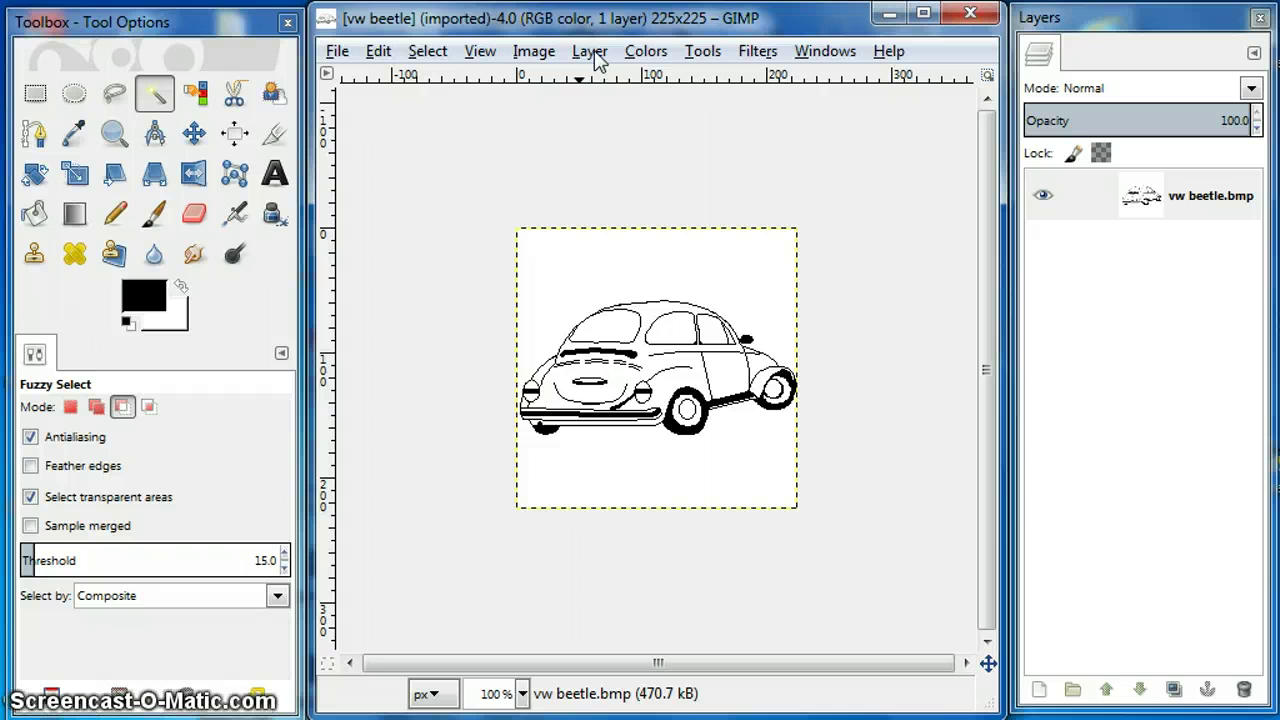
pyautogui.moveTo(1080, 255); pyautogui.dragTo(586, 71)
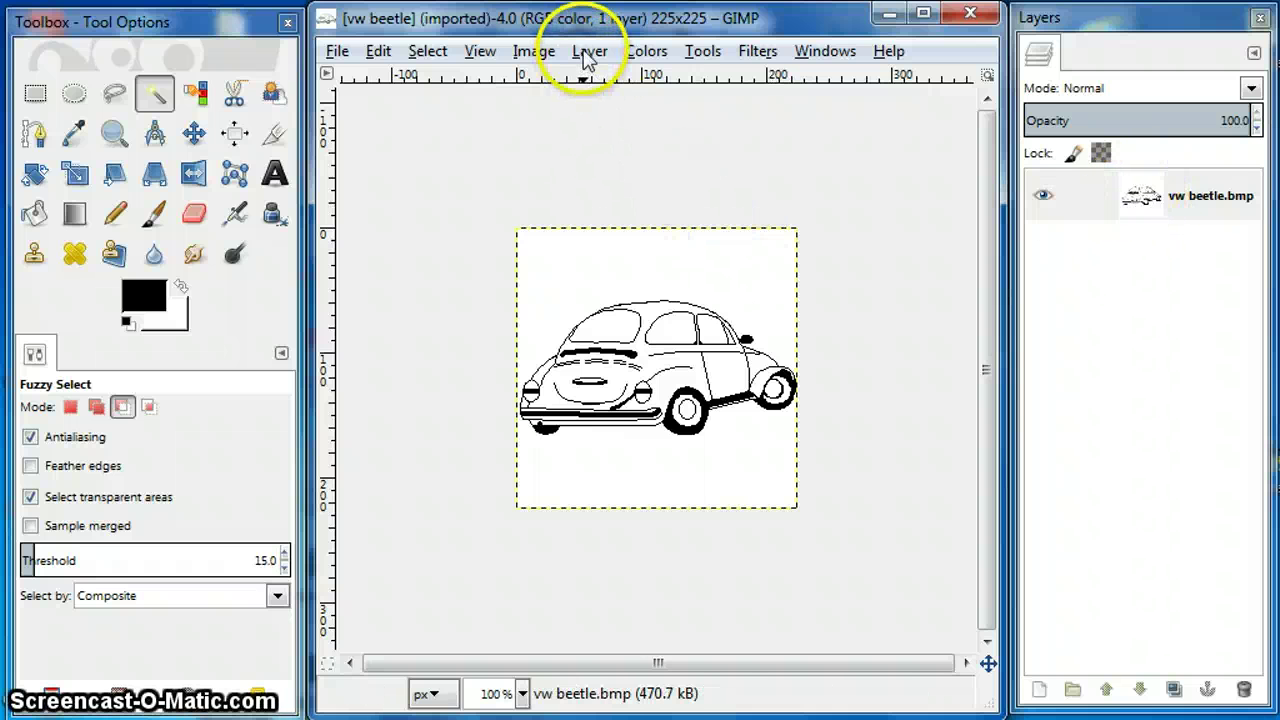
pyautogui.click(587, 52)
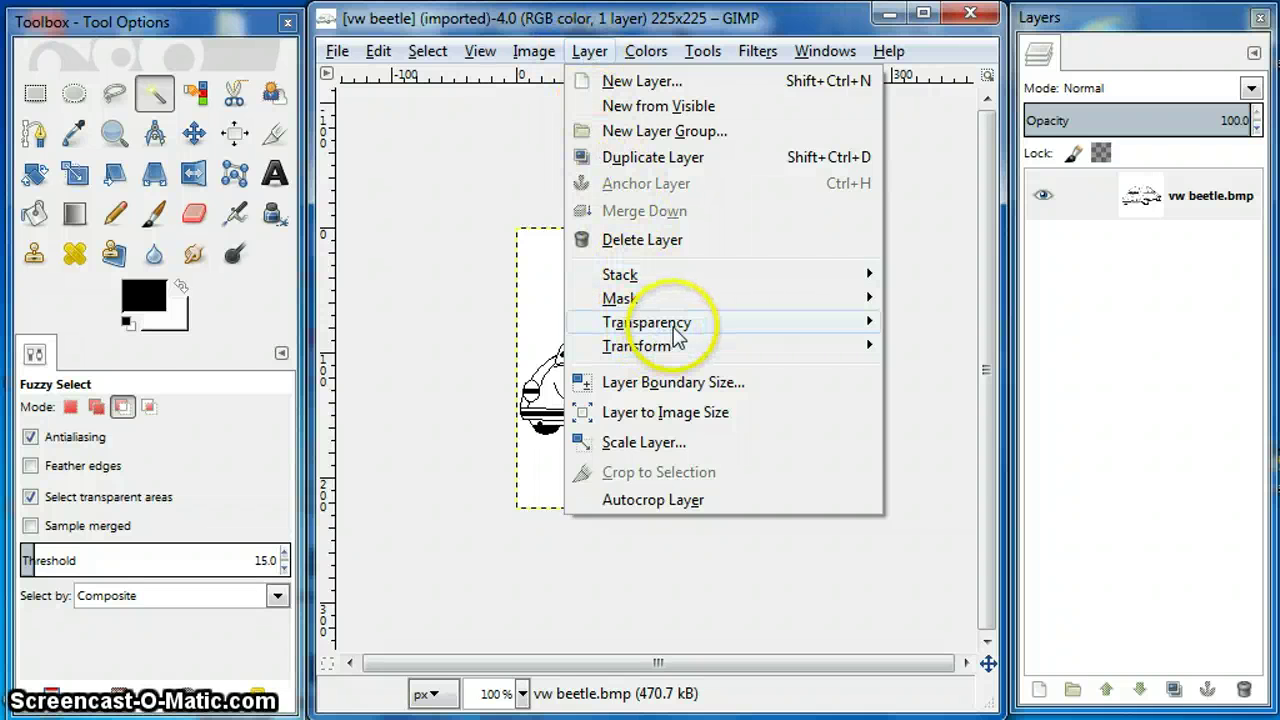
pyautogui.moveTo(674, 328)
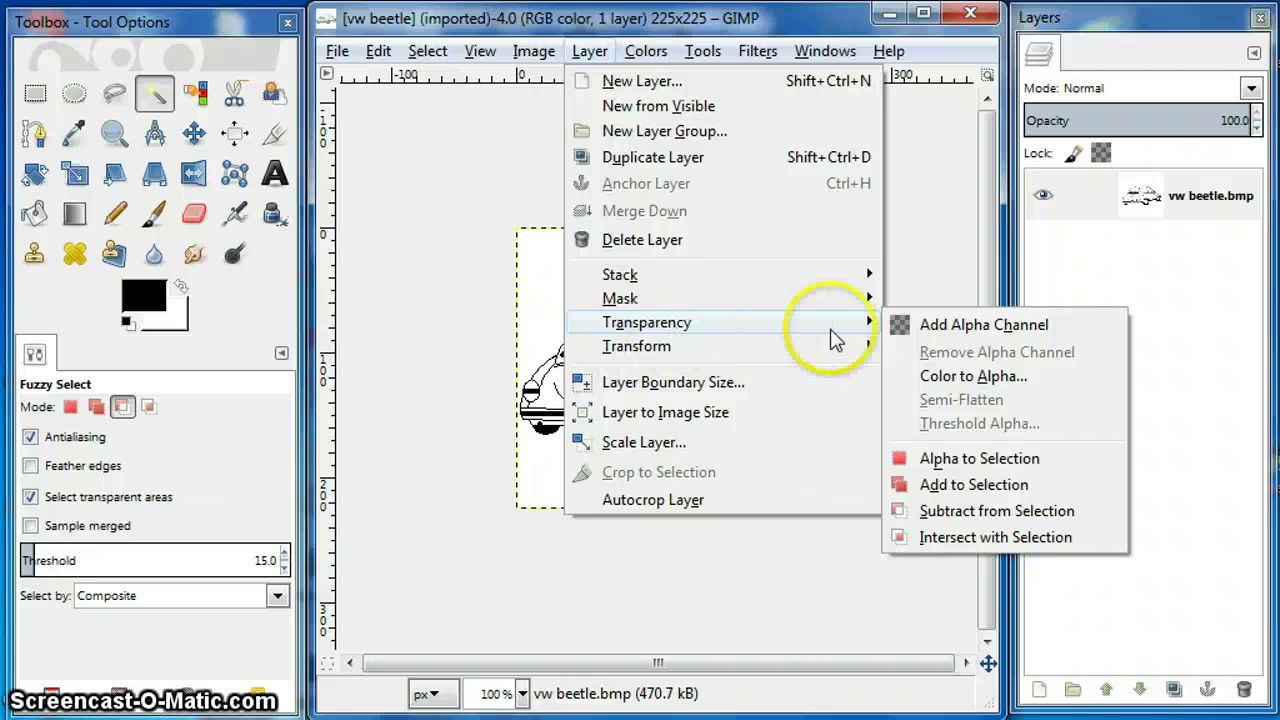
pyautogui.click(928, 328)
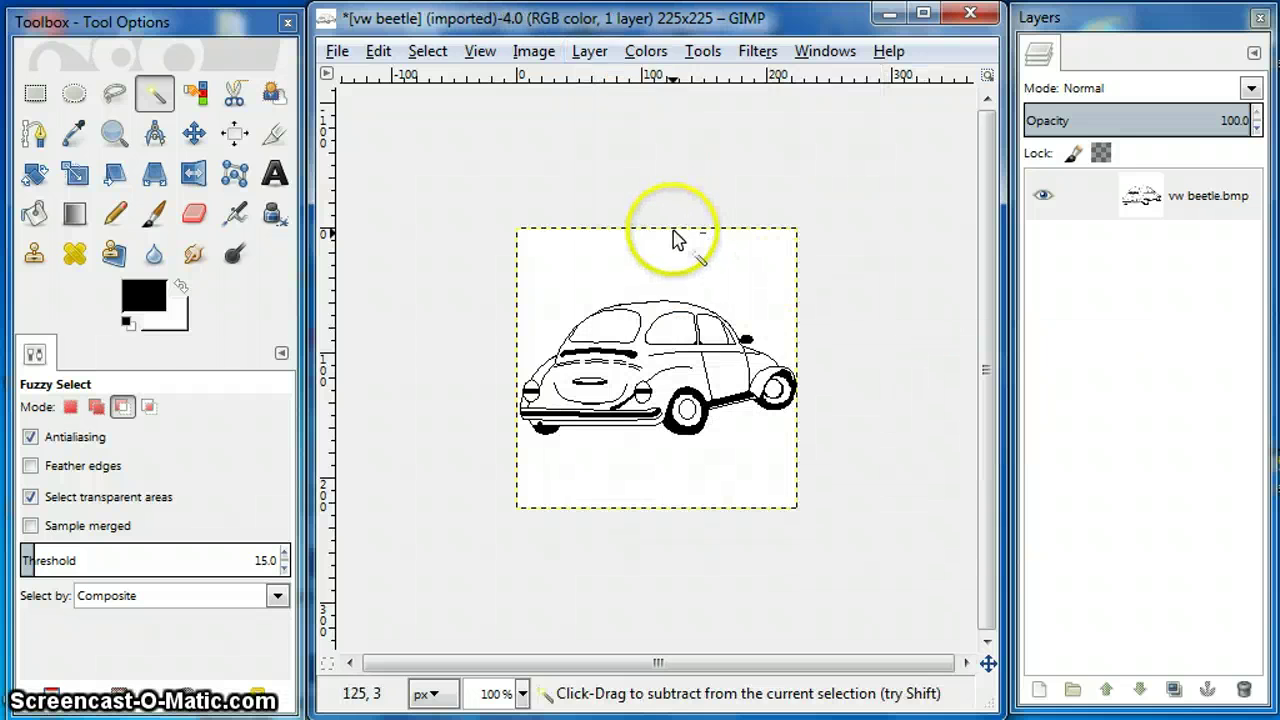
# Try turning white (ffffff) transparent across the beetle layer with Color to Alpha, and undo it
pyautogui.click(590, 52)
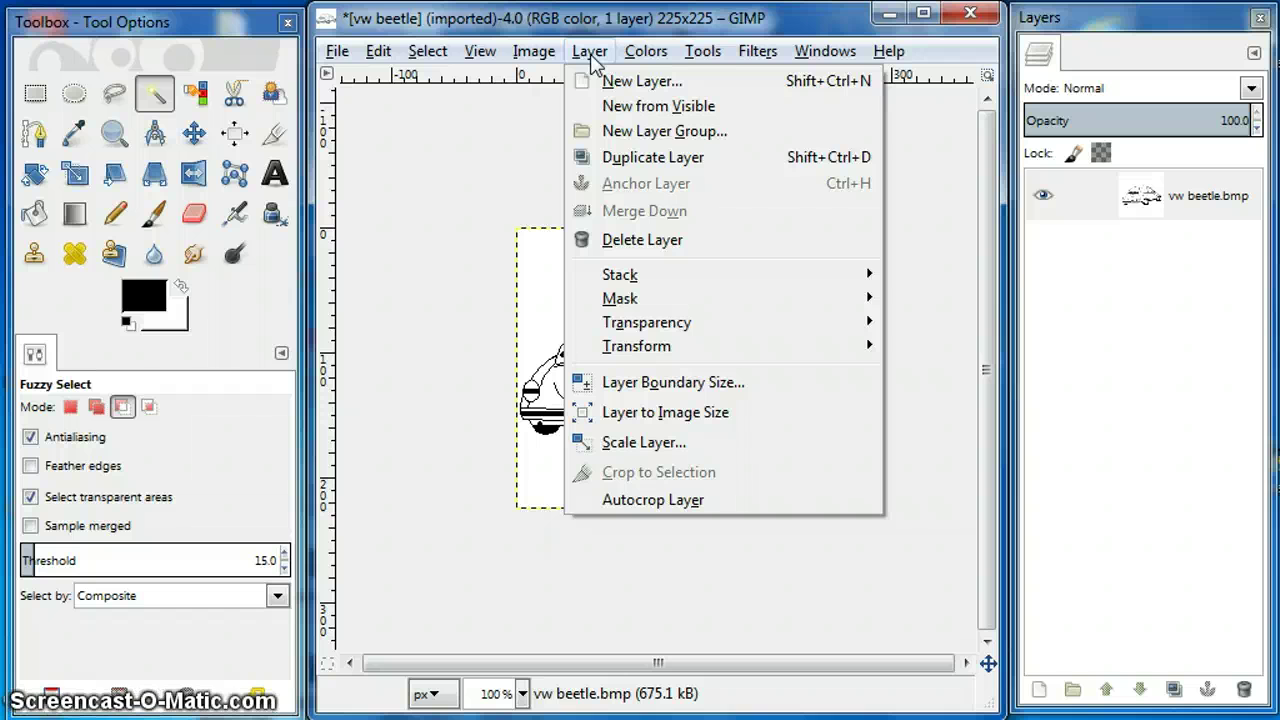
pyautogui.moveTo(628, 55)
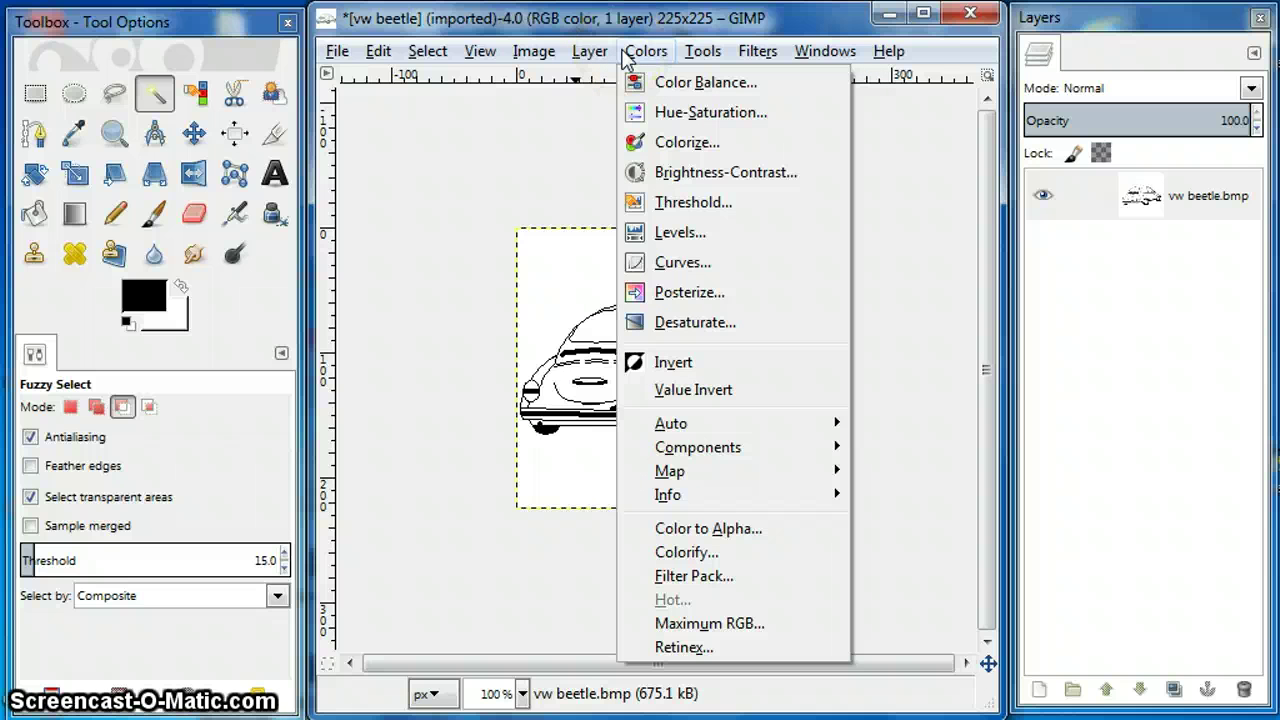
pyautogui.click(692, 533)
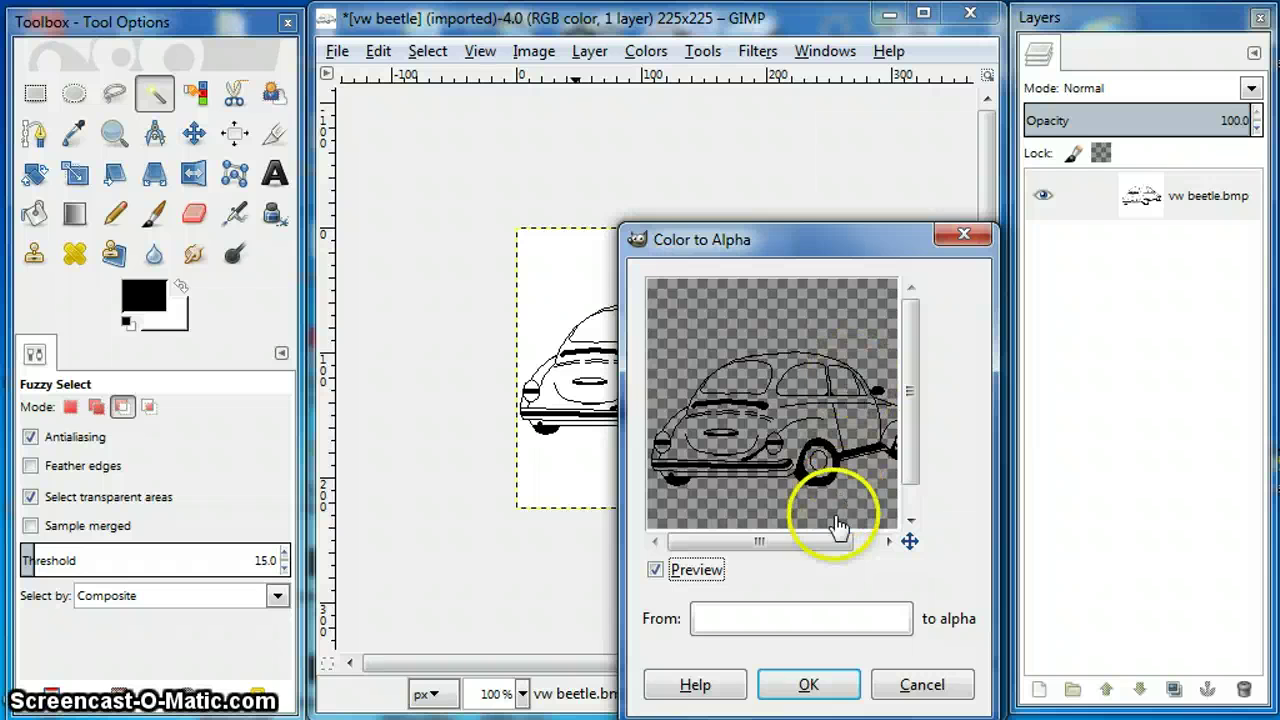
pyautogui.moveTo(820, 536); pyautogui.dragTo(844, 538)
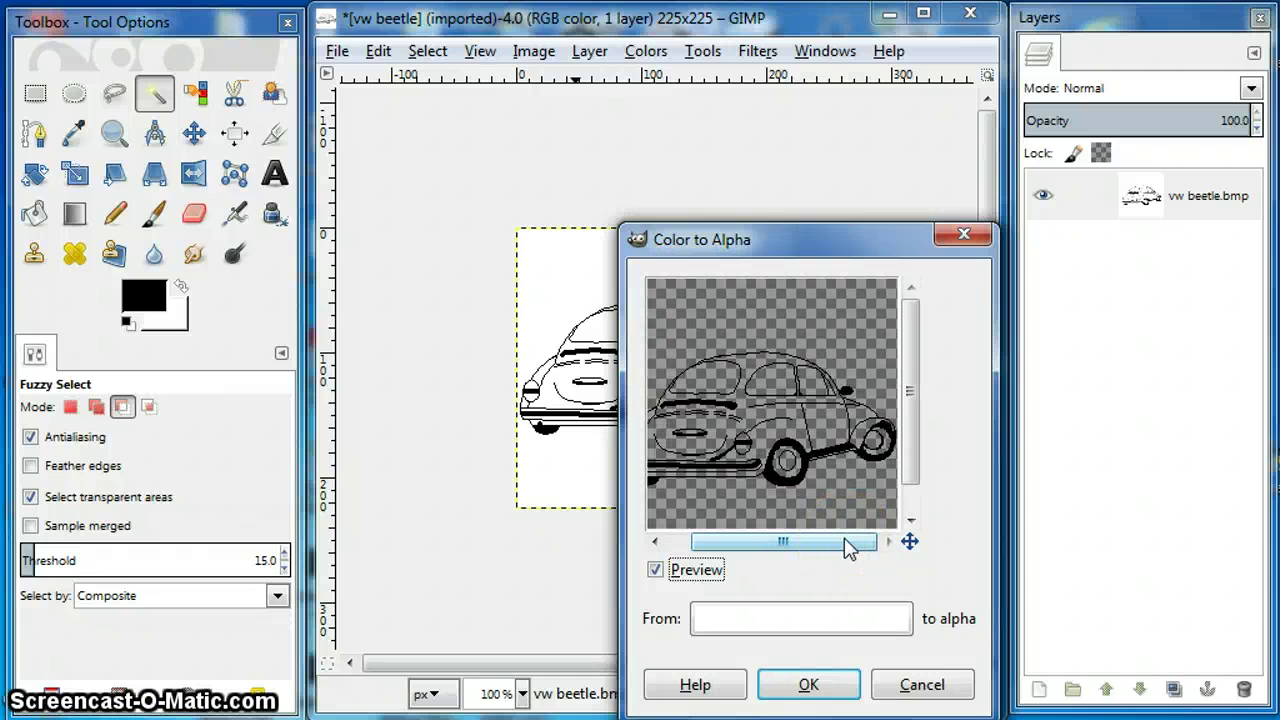
pyautogui.click(778, 456)
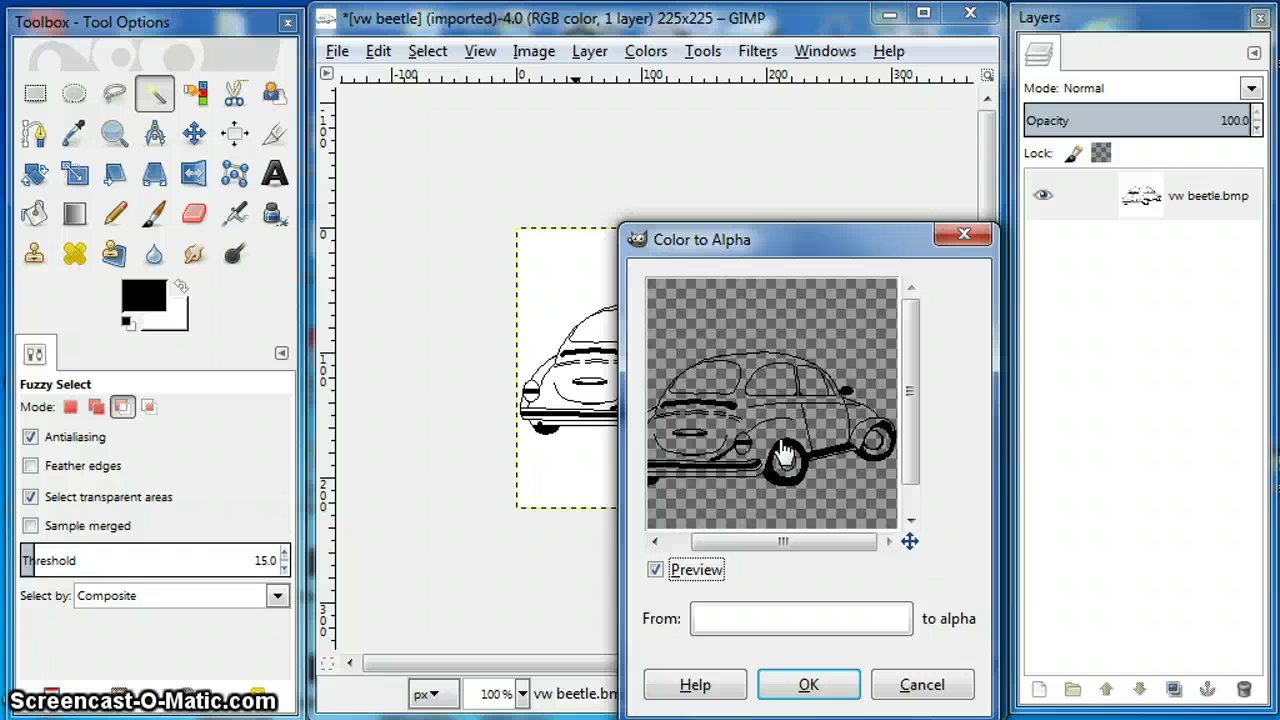
pyautogui.click(772, 438)
pyautogui.click(810, 690)
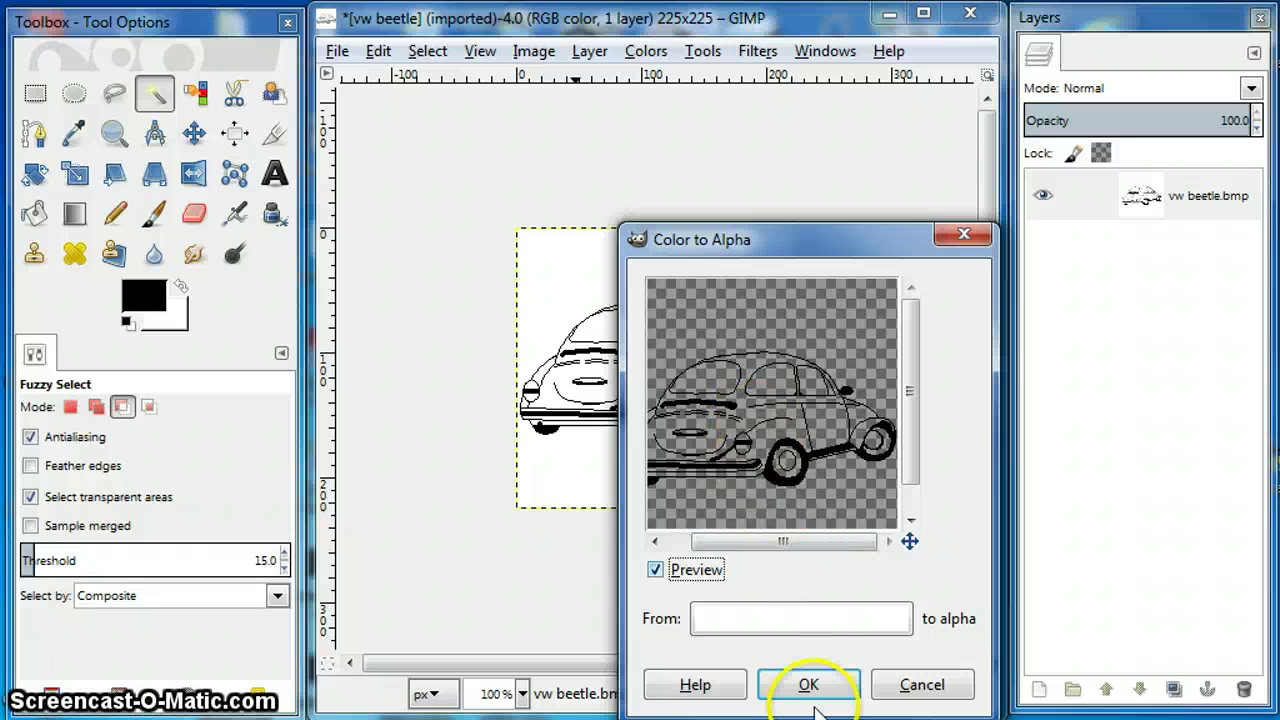
pyautogui.click(786, 624)
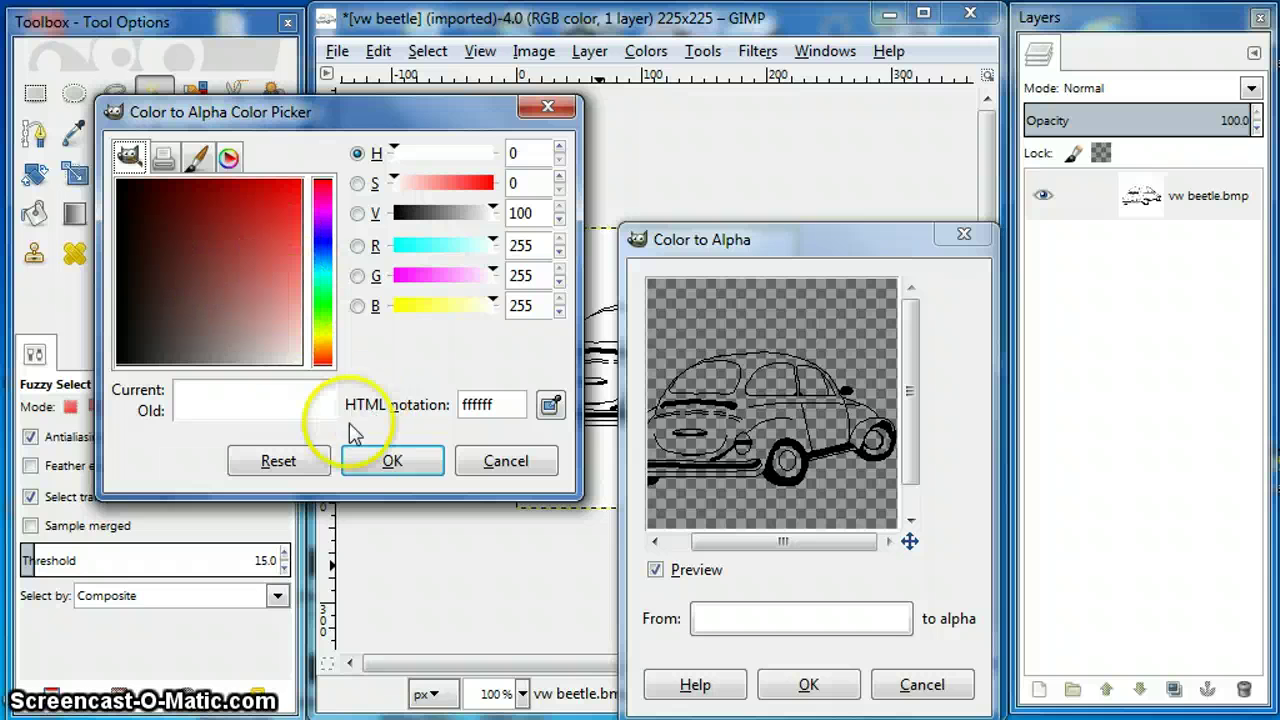
pyautogui.click(372, 470)
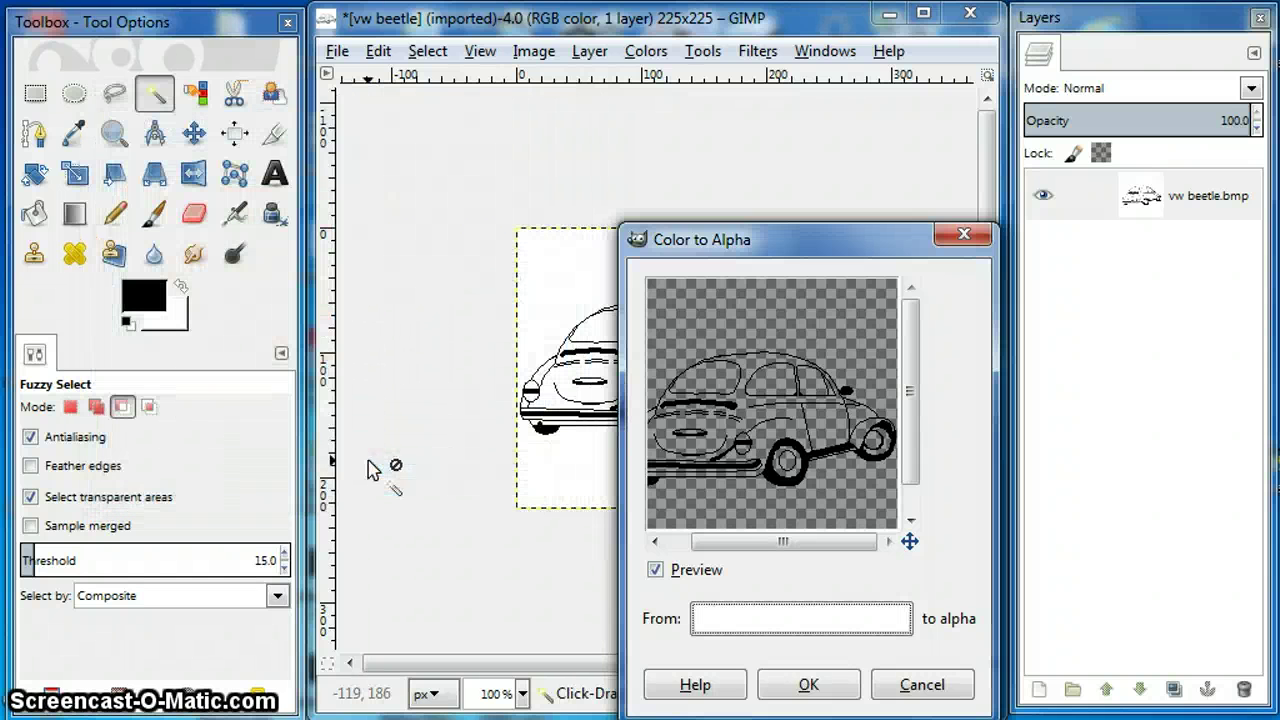
pyautogui.click(808, 686)
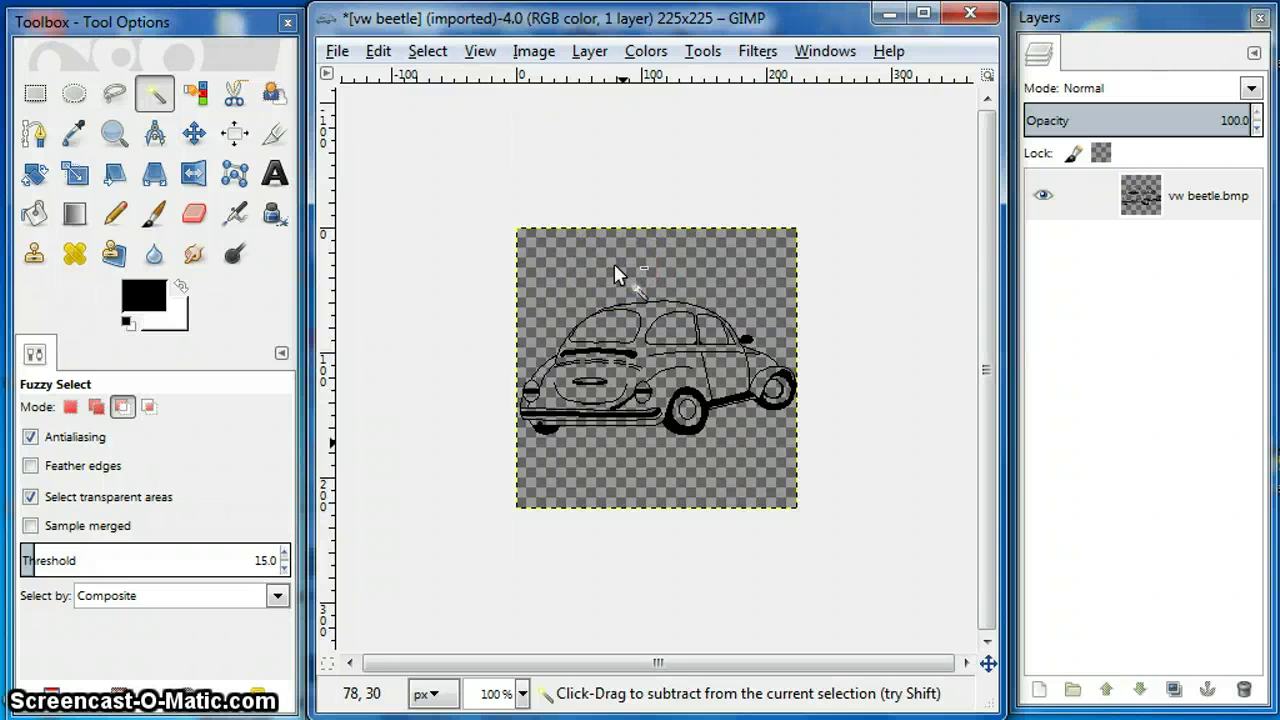
pyautogui.hotkey('ctrl', 'z')
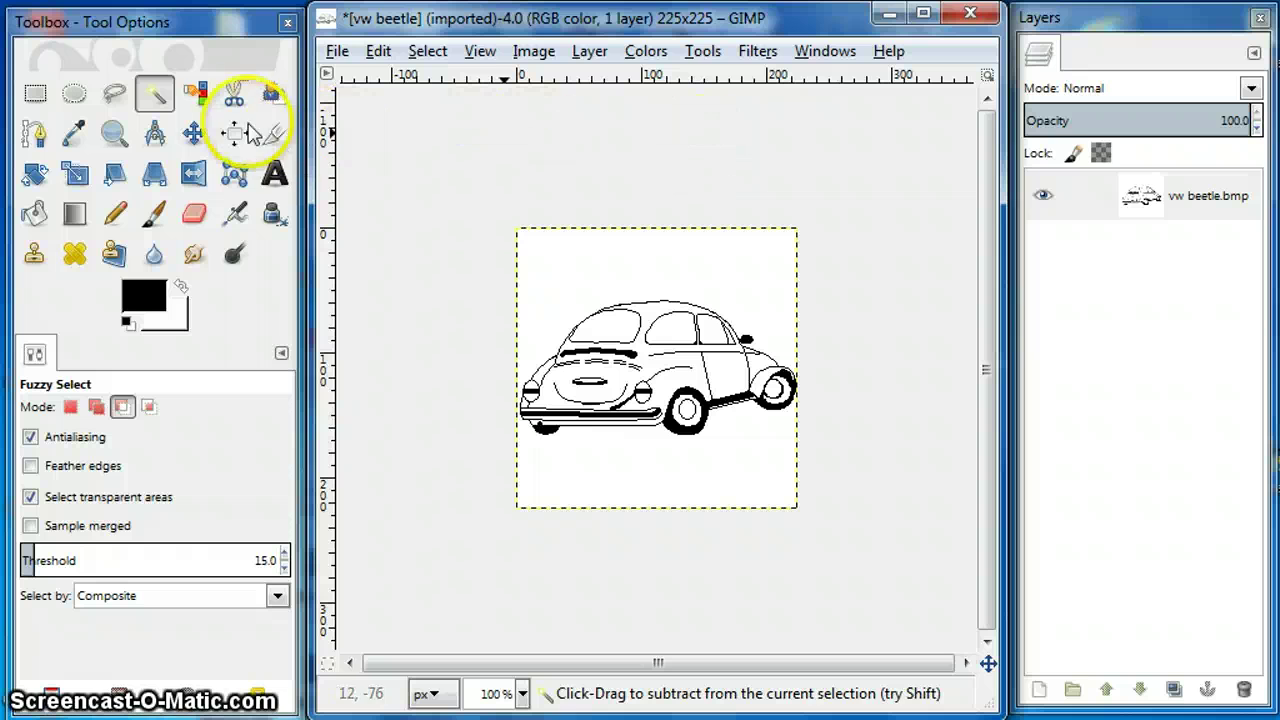
# Select the white background around the car with Fuzzy Select in replace mode at threshold 15.0
pyautogui.click(155, 97)
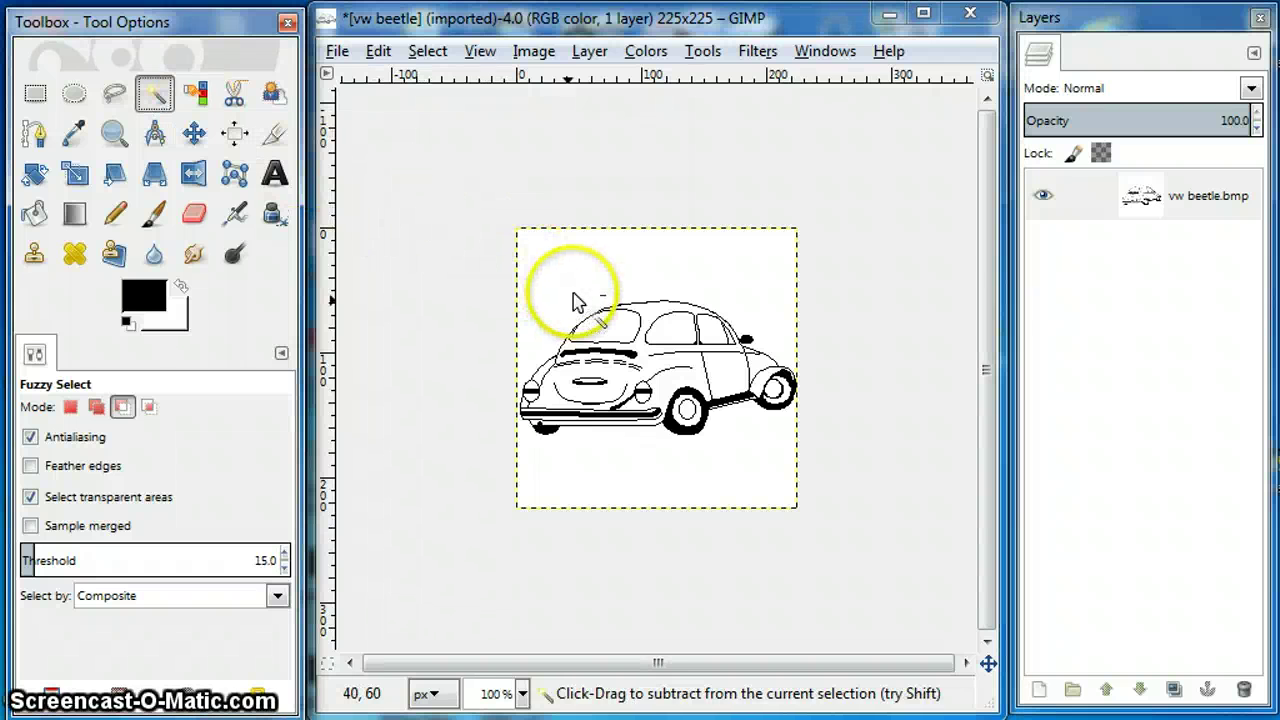
pyautogui.click(640, 52)
pyautogui.moveTo(597, 55)
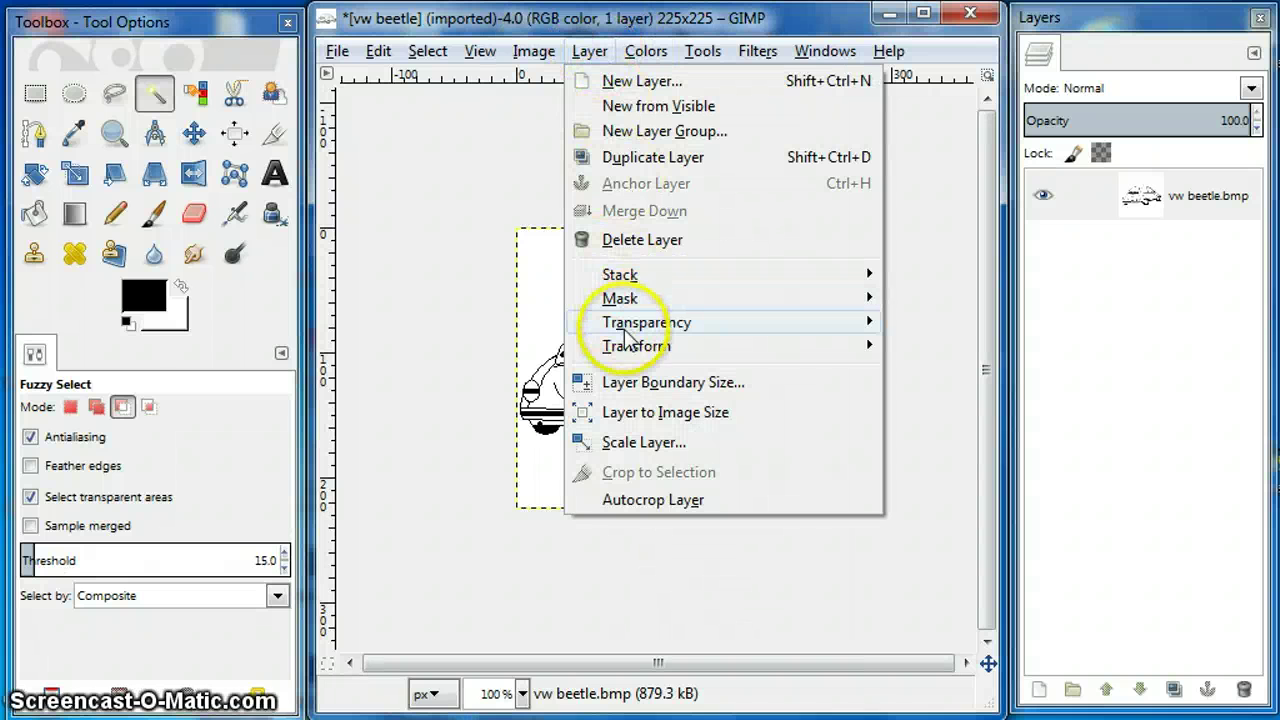
pyautogui.moveTo(625, 330)
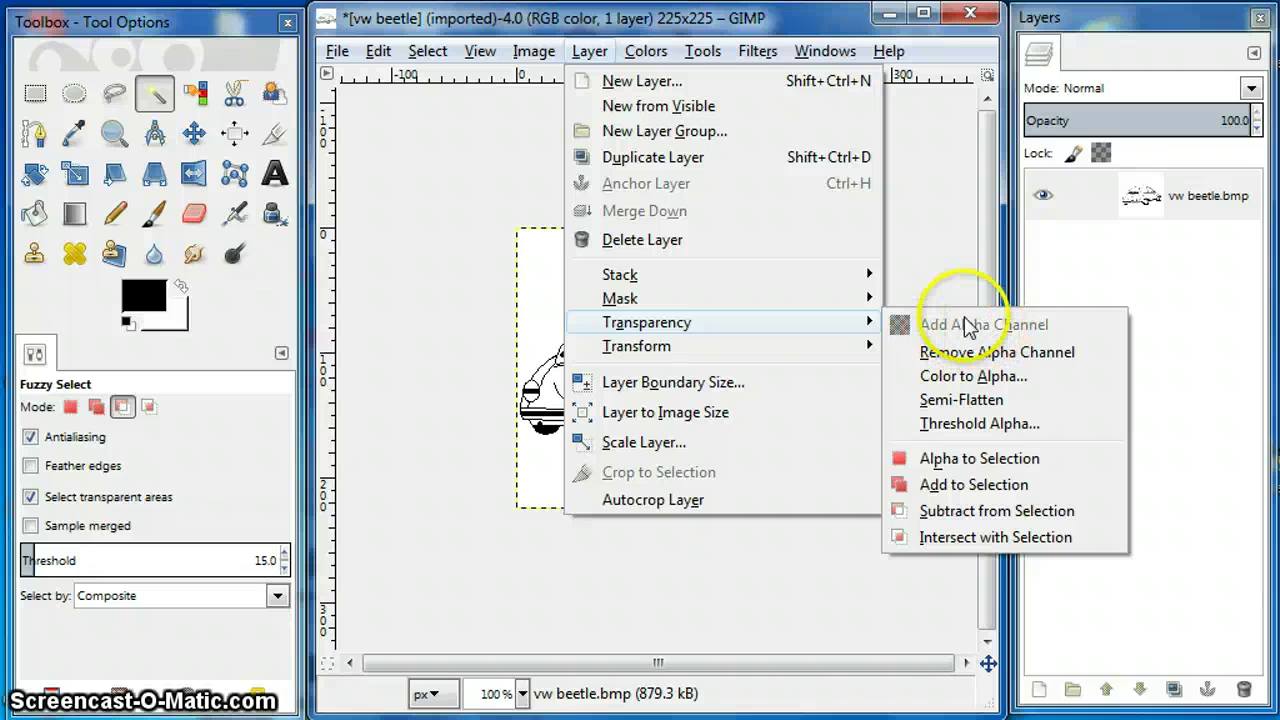
pyautogui.click(945, 291)
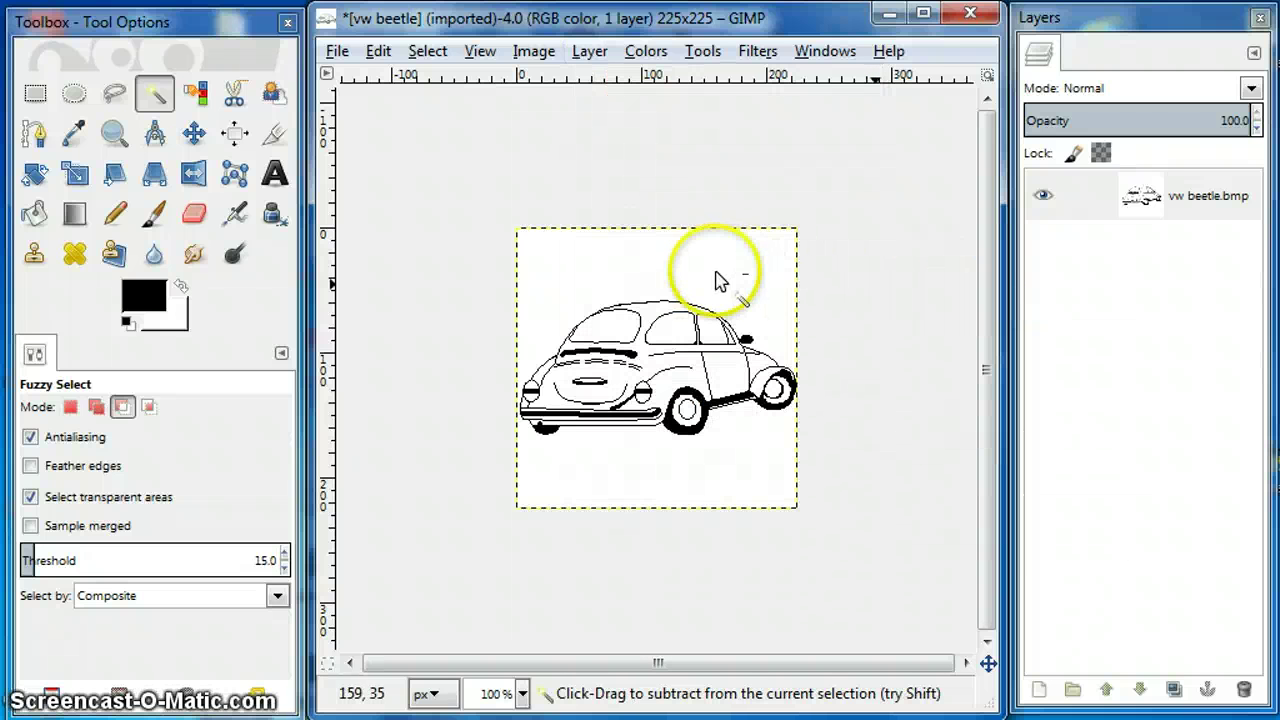
pyautogui.click(1158, 205)
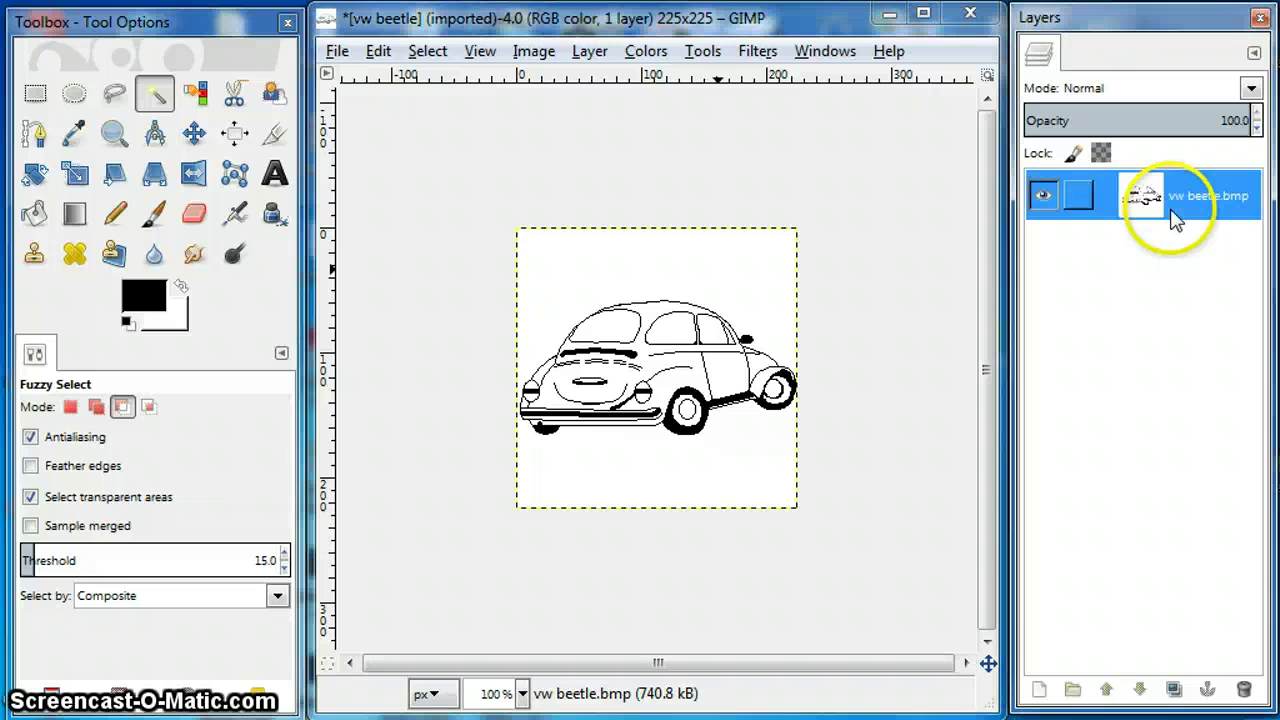
pyautogui.click(70, 407)
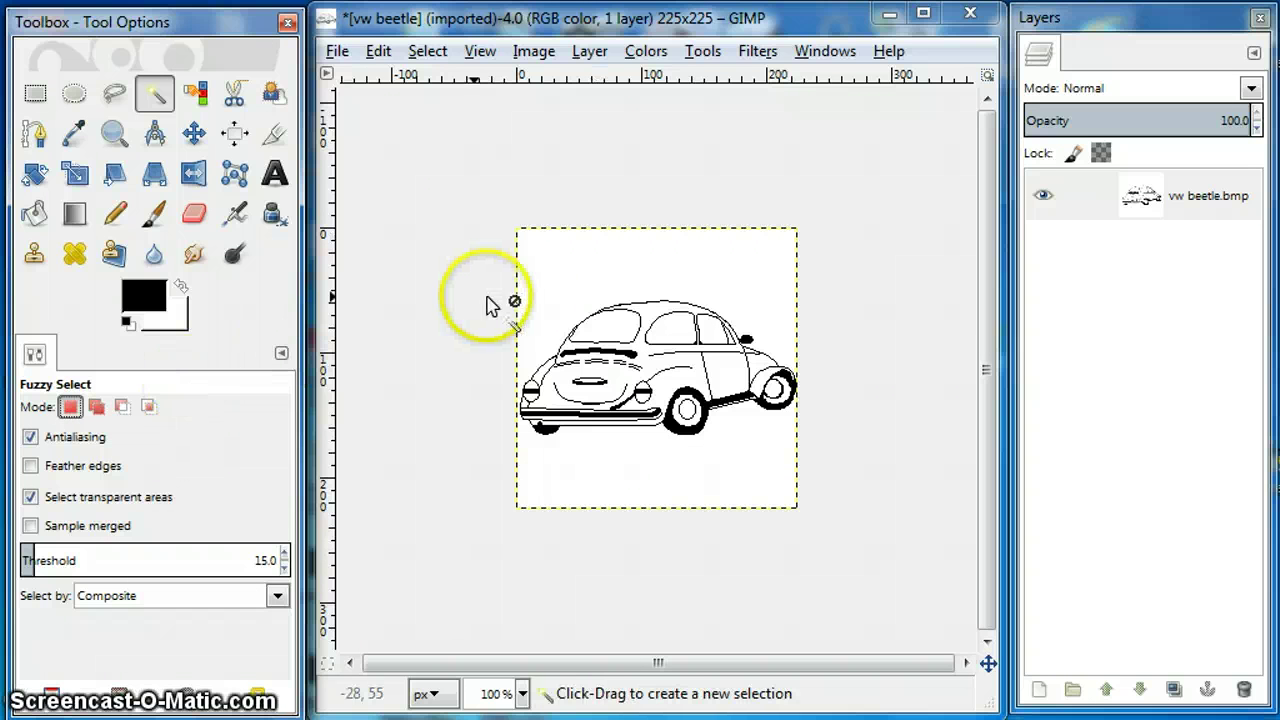
pyautogui.click(565, 289)
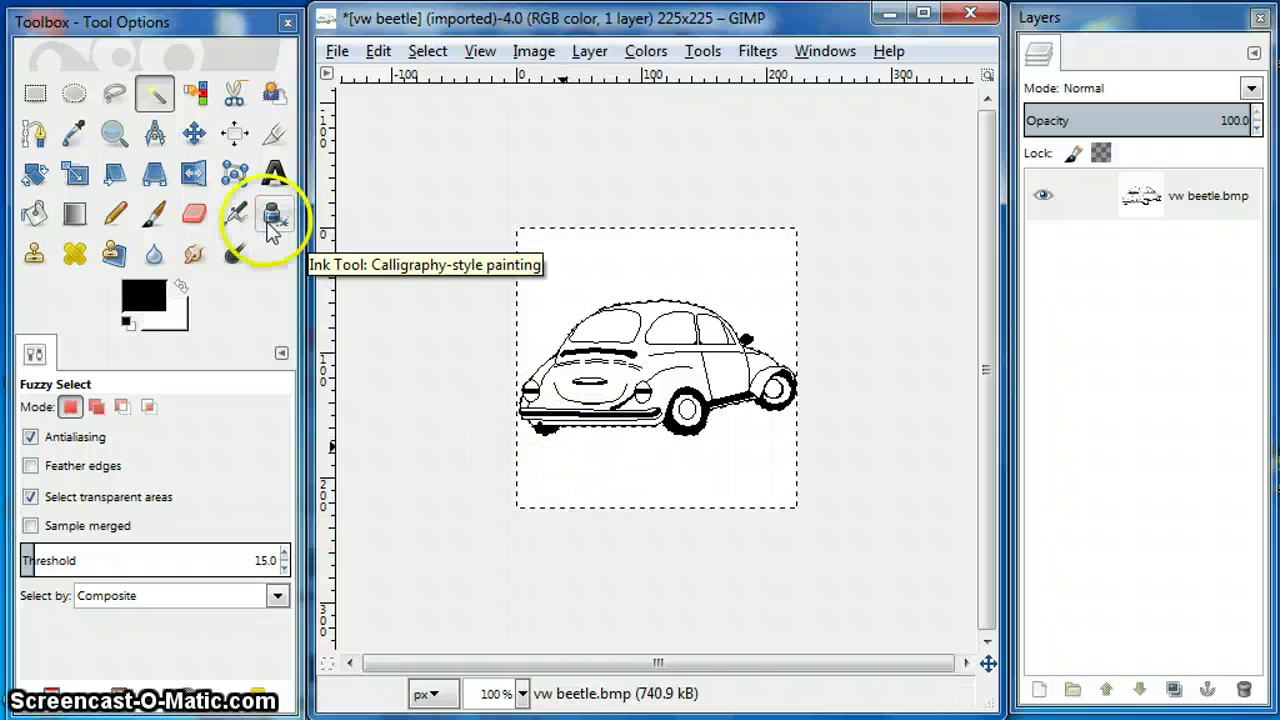
# Add the white hub of the car's front wheel to the Fuzzy Select selection, and subtract it from the selection again
pyautogui.click(112, 132)
pyautogui.click(725, 386)
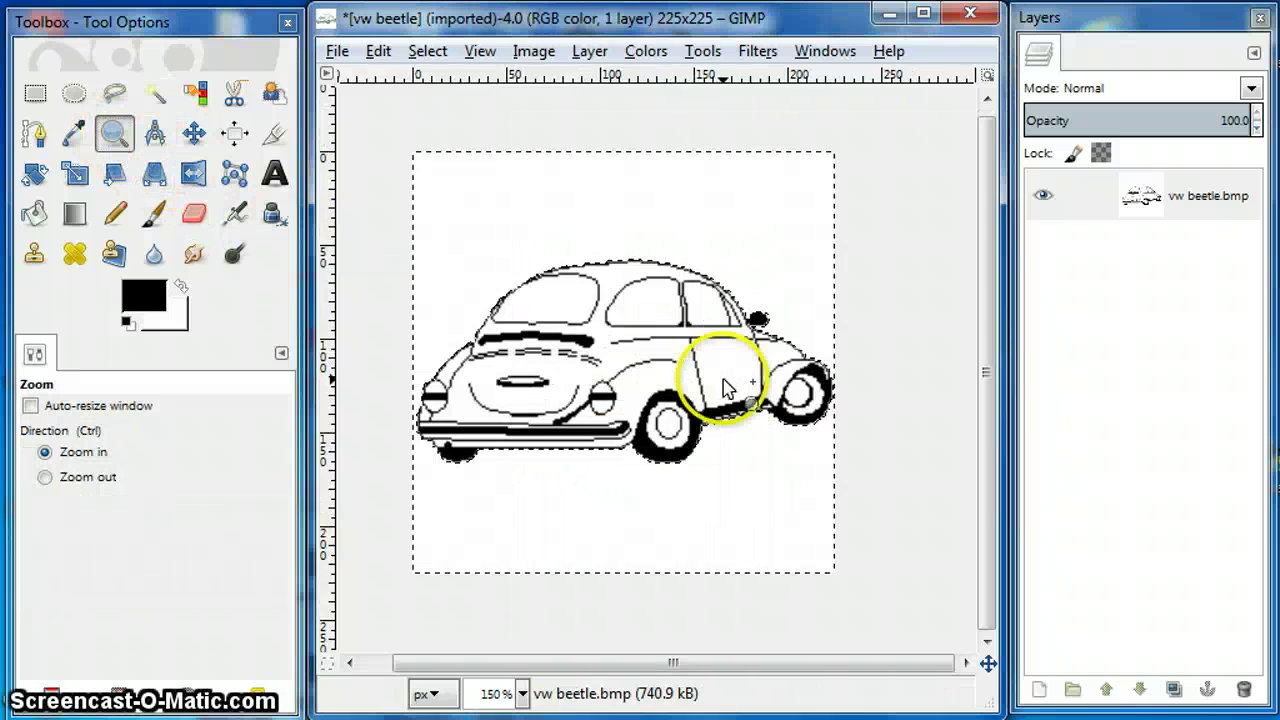
pyautogui.click(725, 386)
pyautogui.click(730, 386)
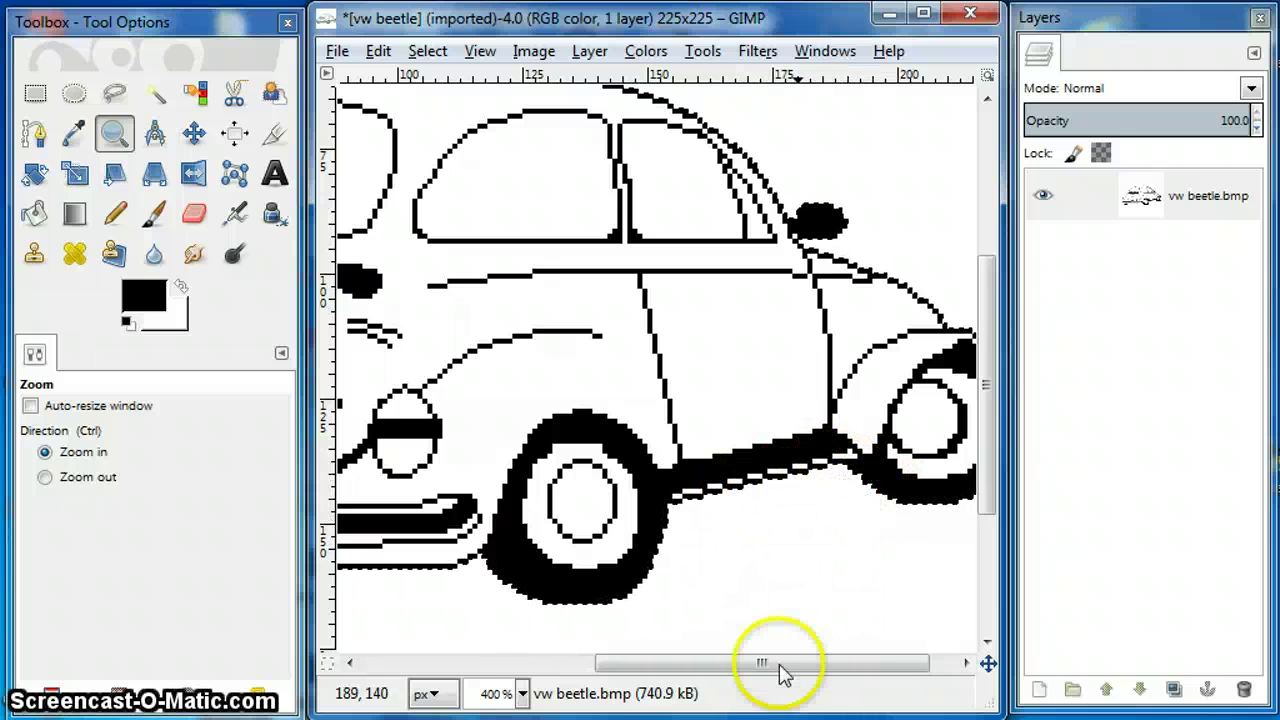
pyautogui.moveTo(749, 668); pyautogui.dragTo(818, 676)
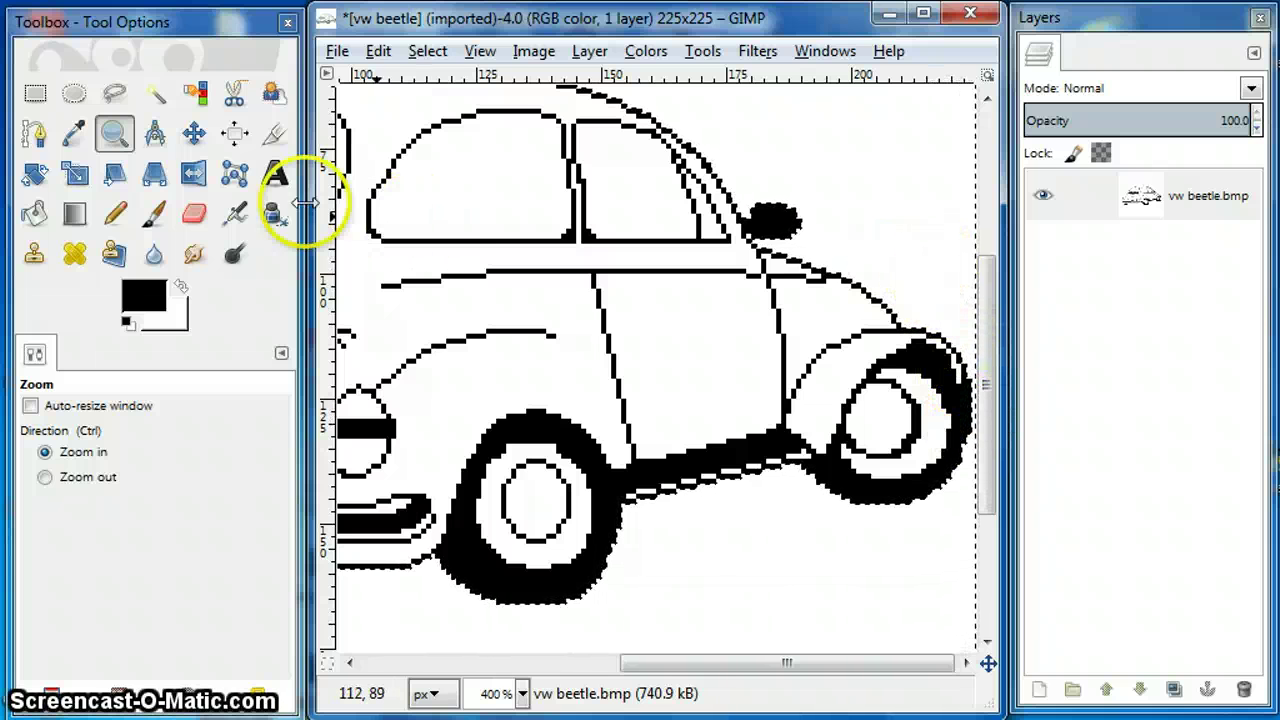
pyautogui.click(155, 93)
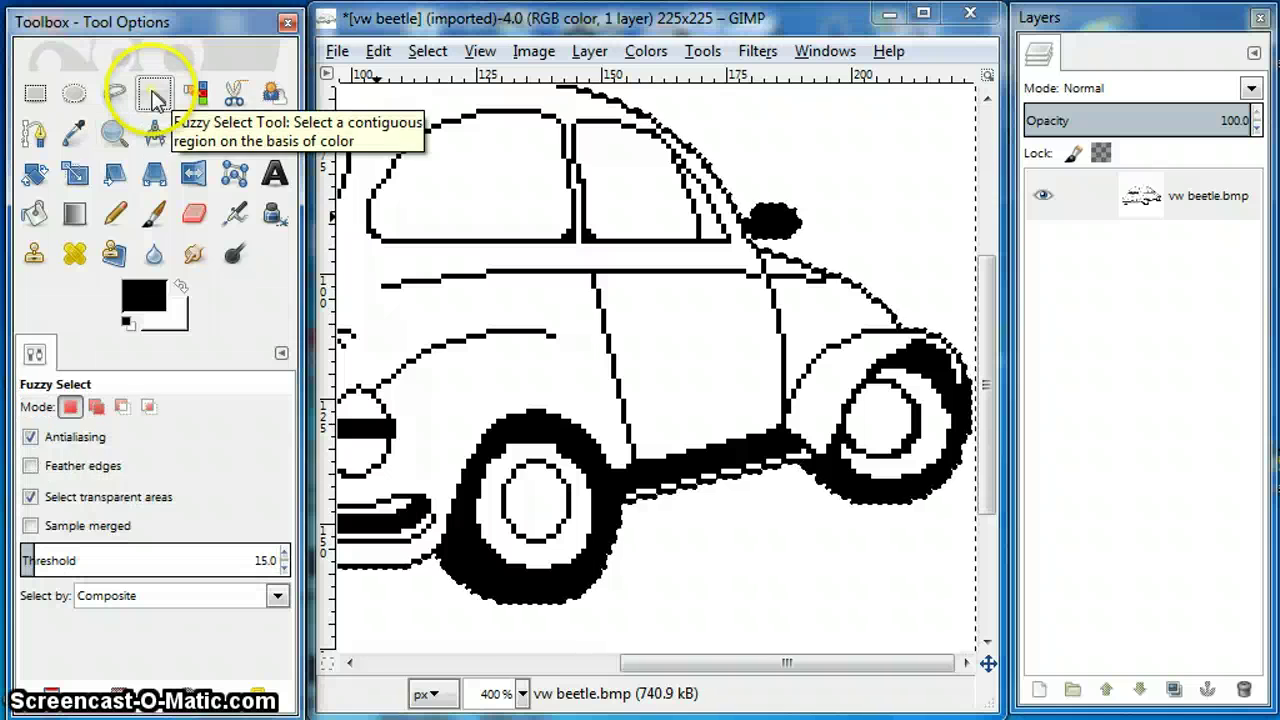
pyautogui.click(96, 408)
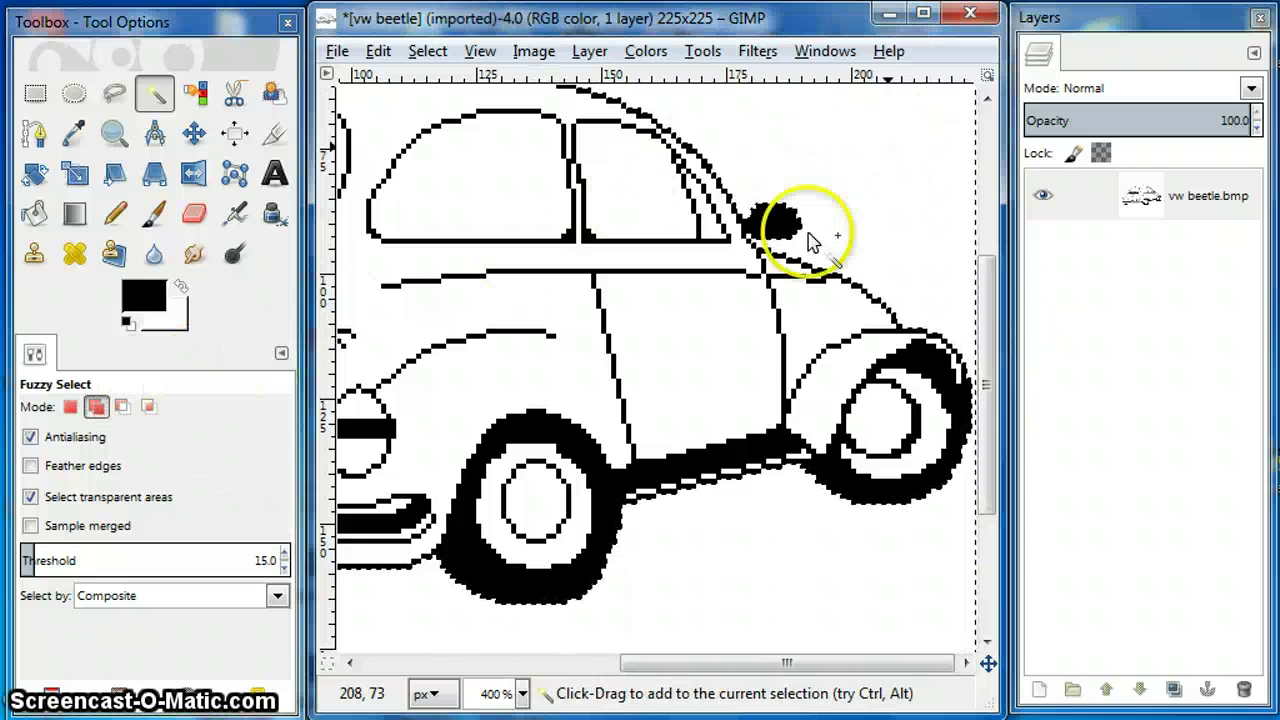
pyautogui.click(874, 424)
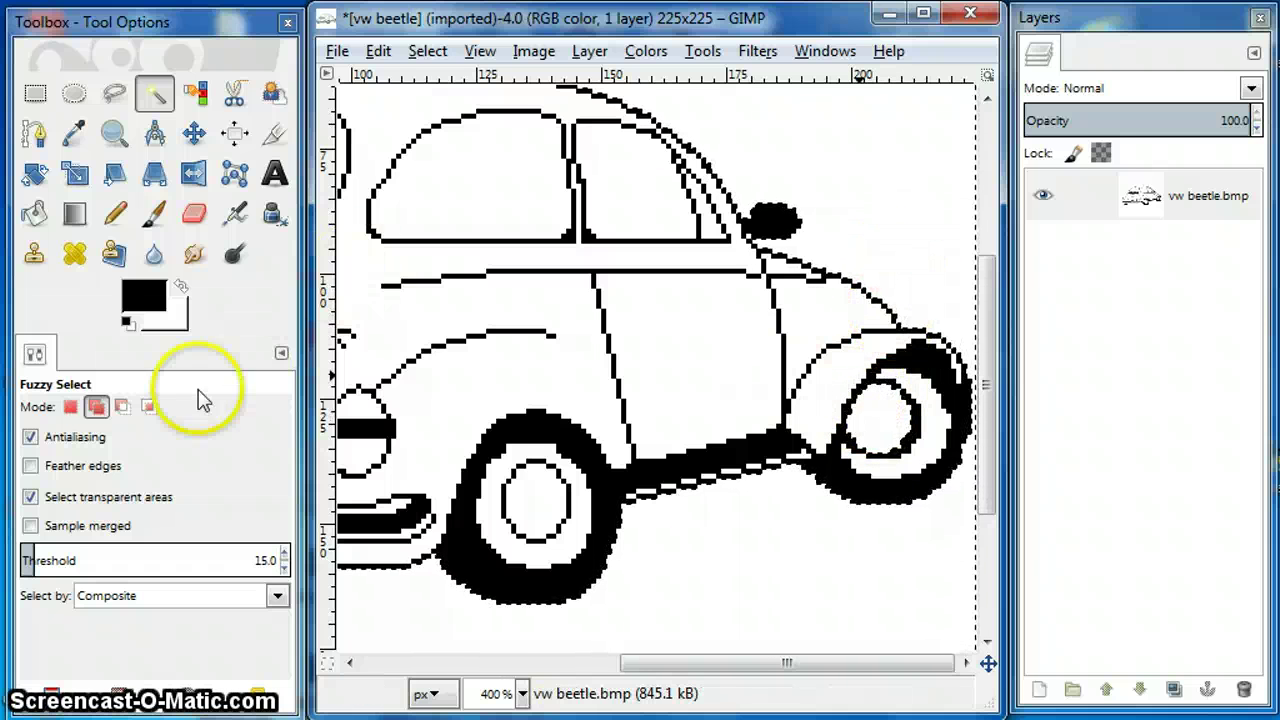
pyautogui.click(122, 406)
pyautogui.click(897, 424)
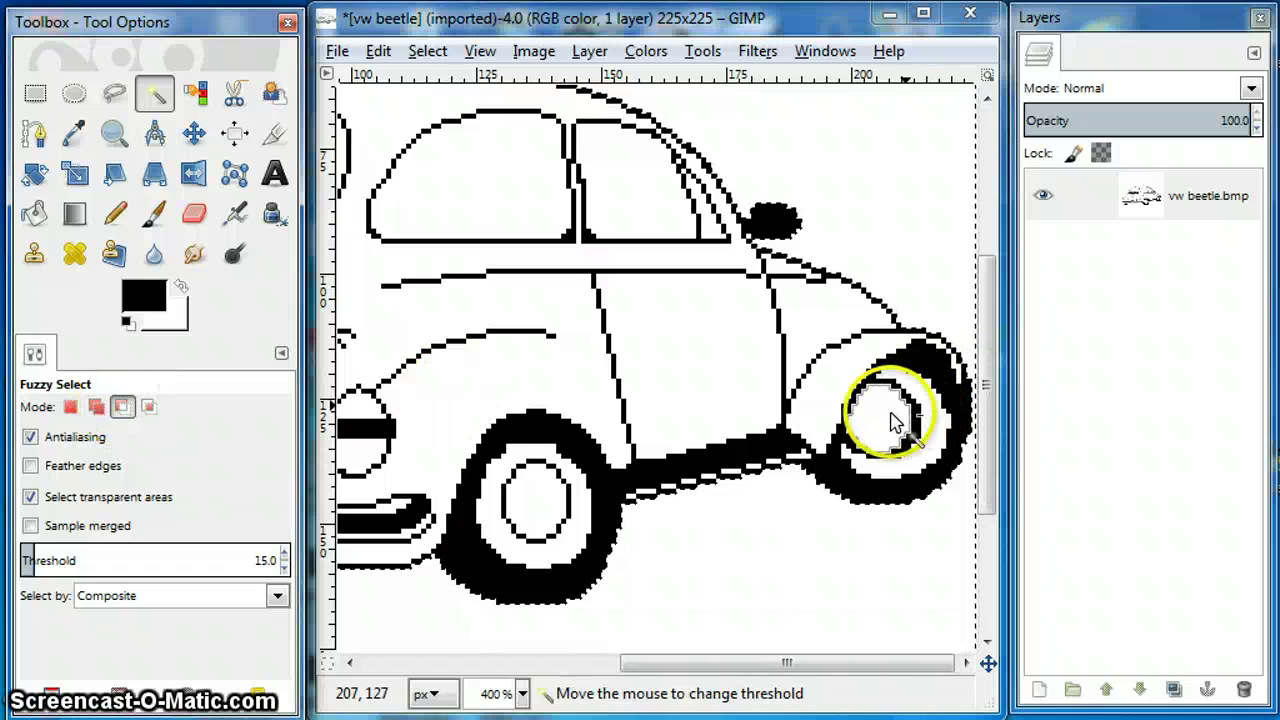
# Delete the selected white background around the car to make that area transparent
pyautogui.click(114, 133)
pyautogui.click(122, 478)
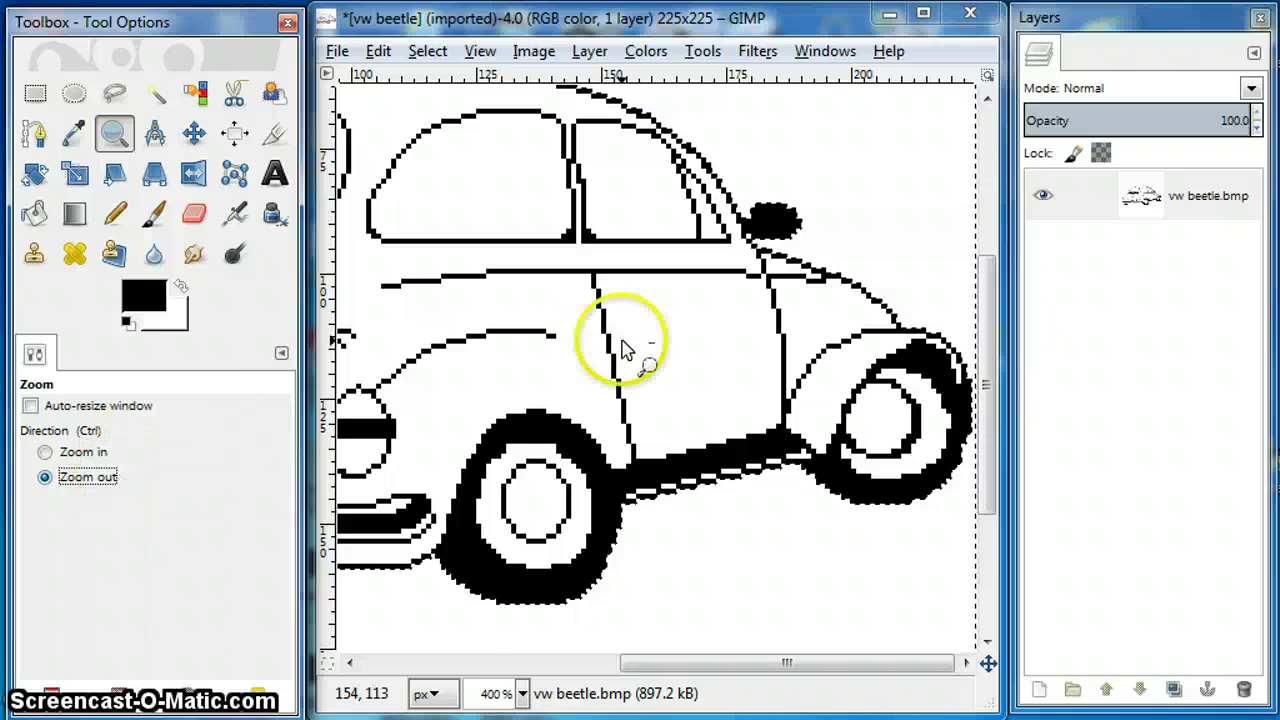
pyautogui.click(620, 346)
pyautogui.click(550, 535)
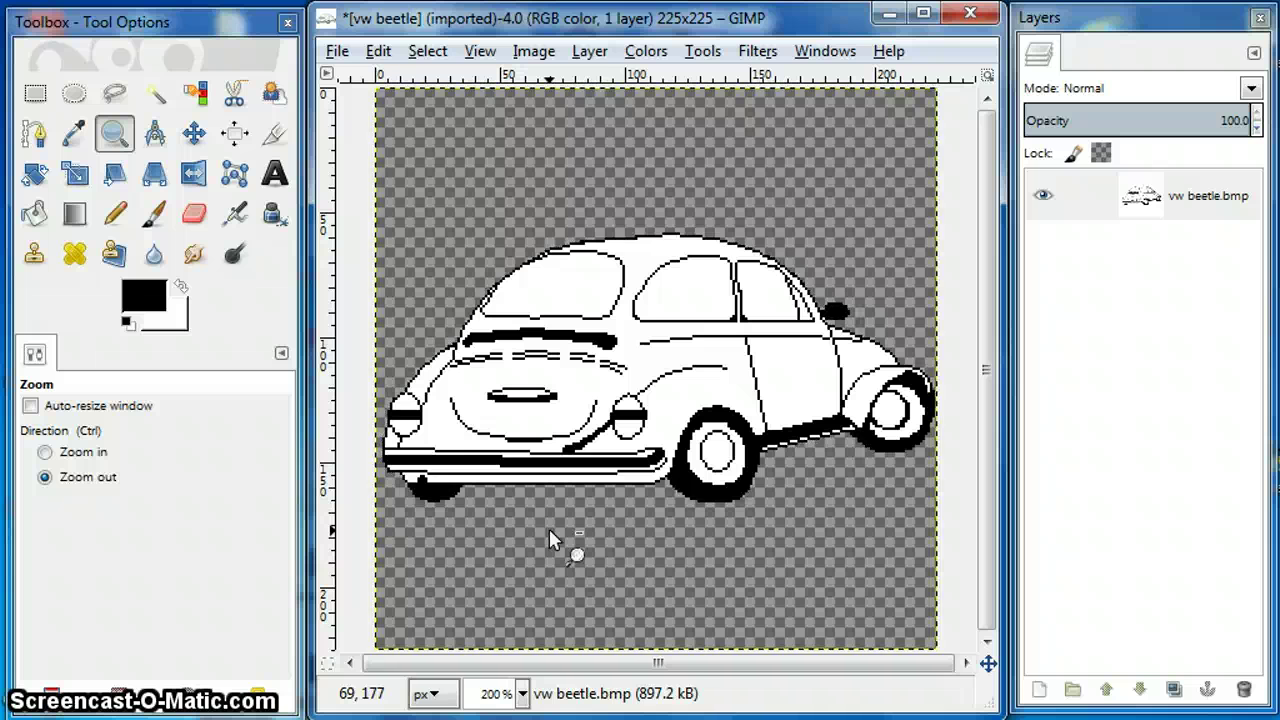
pyautogui.click(574, 532)
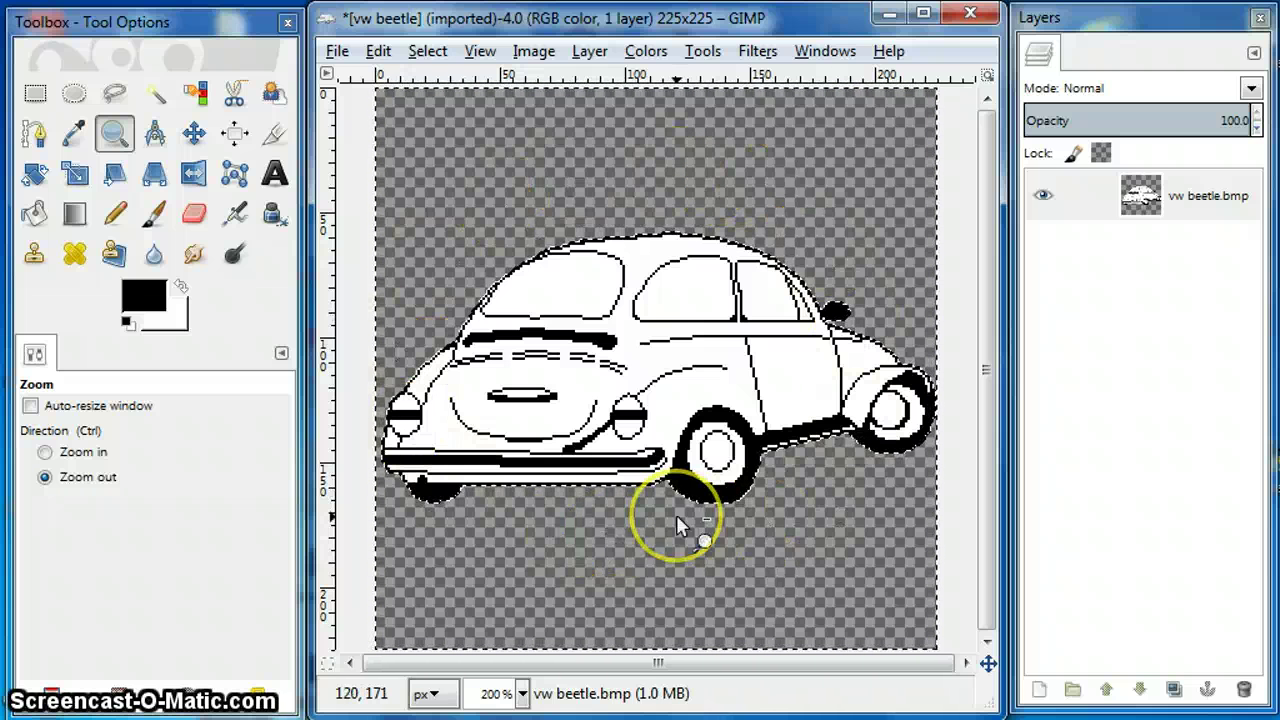
# Export the image as vw beetle.png to the GimpTutorialImages folder, keeping the preset PNG options and compression level 9
pyautogui.click(337, 52)
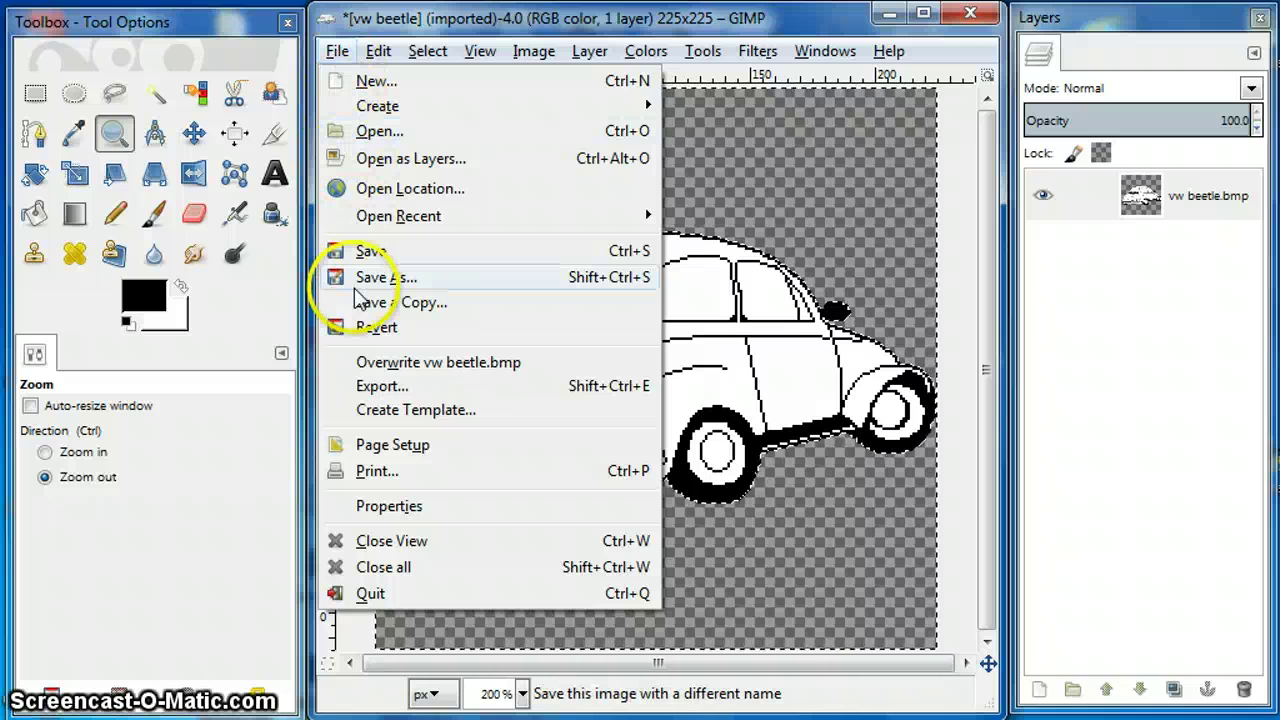
pyautogui.click(380, 386)
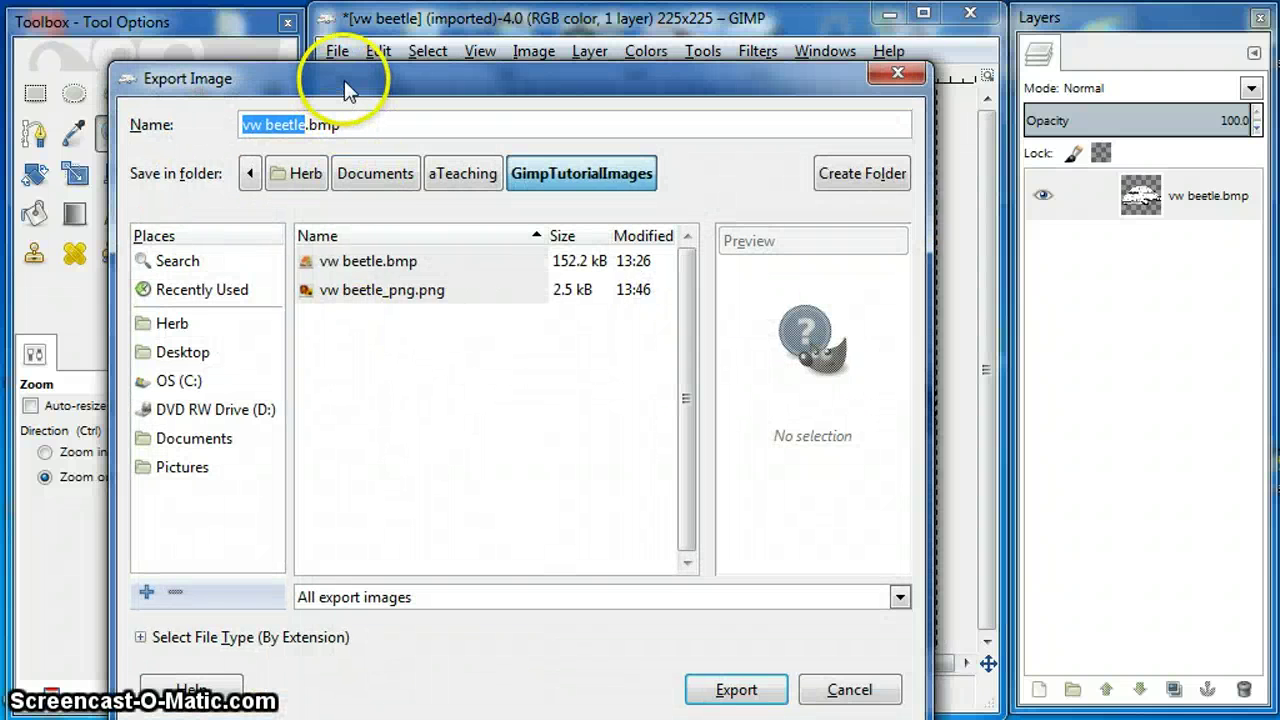
pyautogui.moveTo(344, 80); pyautogui.dragTo(419, 45)
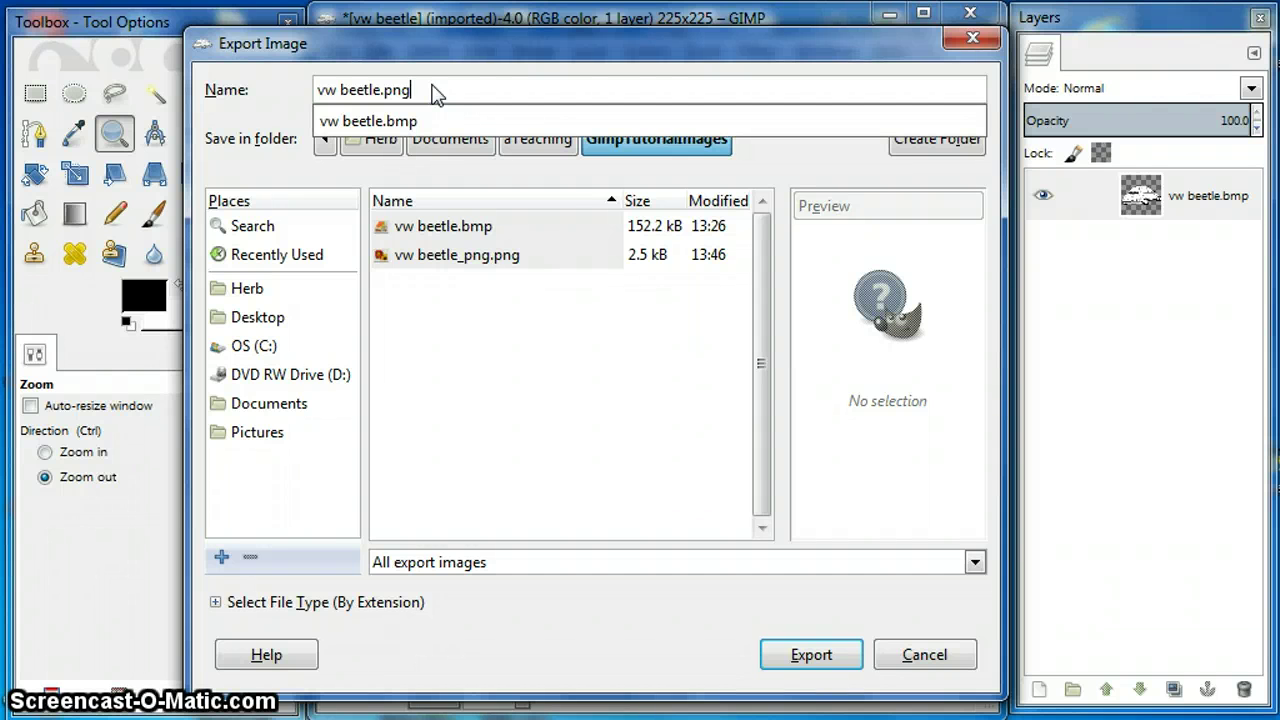
pyautogui.click(435, 97)
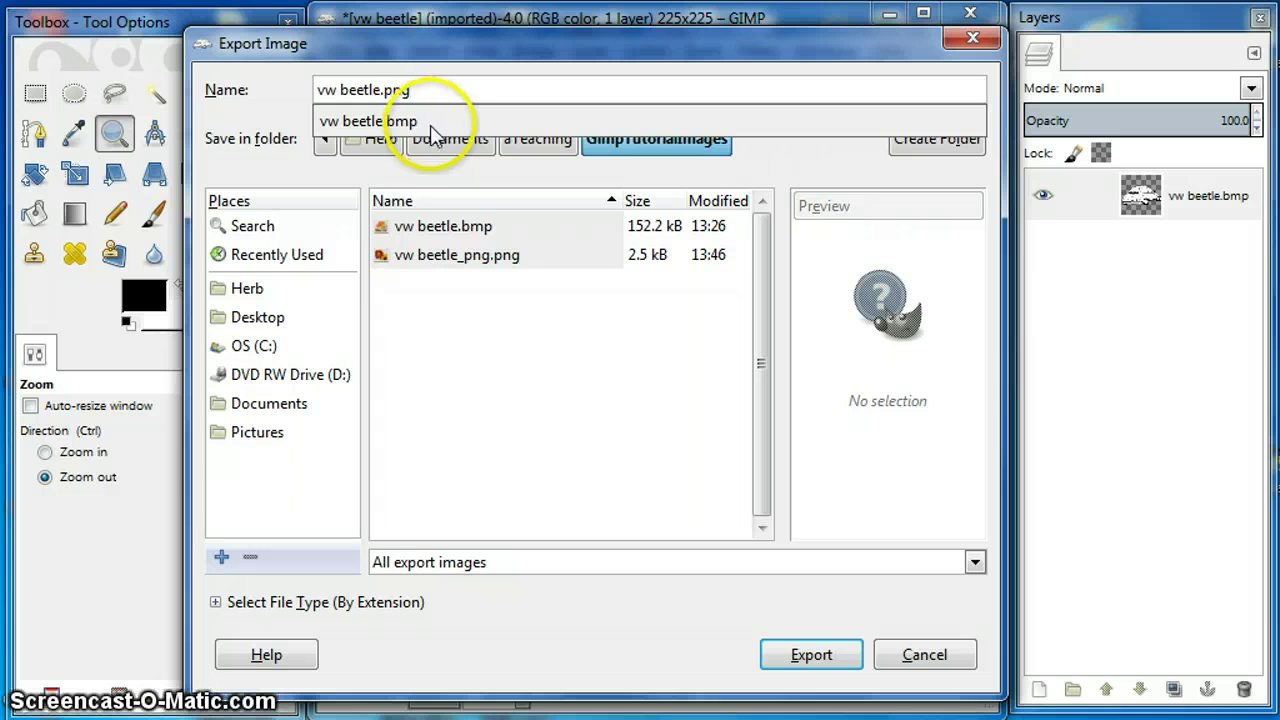
pyautogui.click(824, 660)
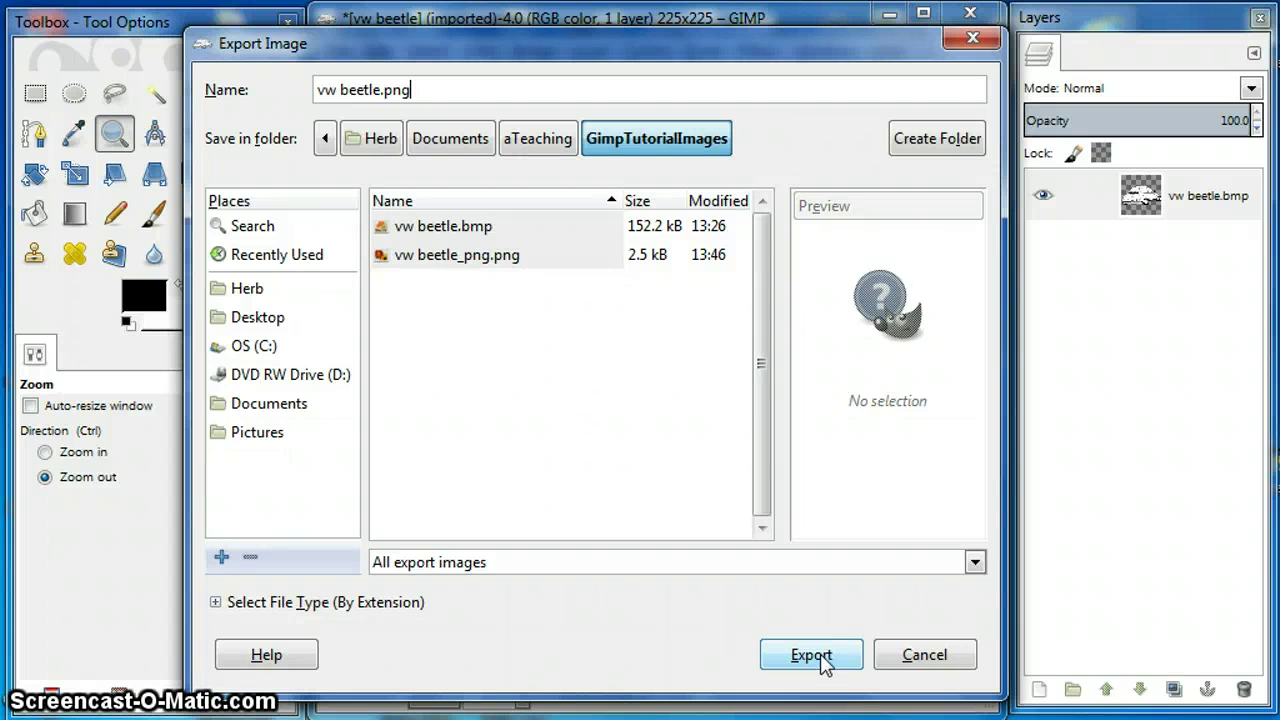
pyautogui.moveTo(571, 43); pyautogui.dragTo(964, 31)
pyautogui.click(1197, 641)
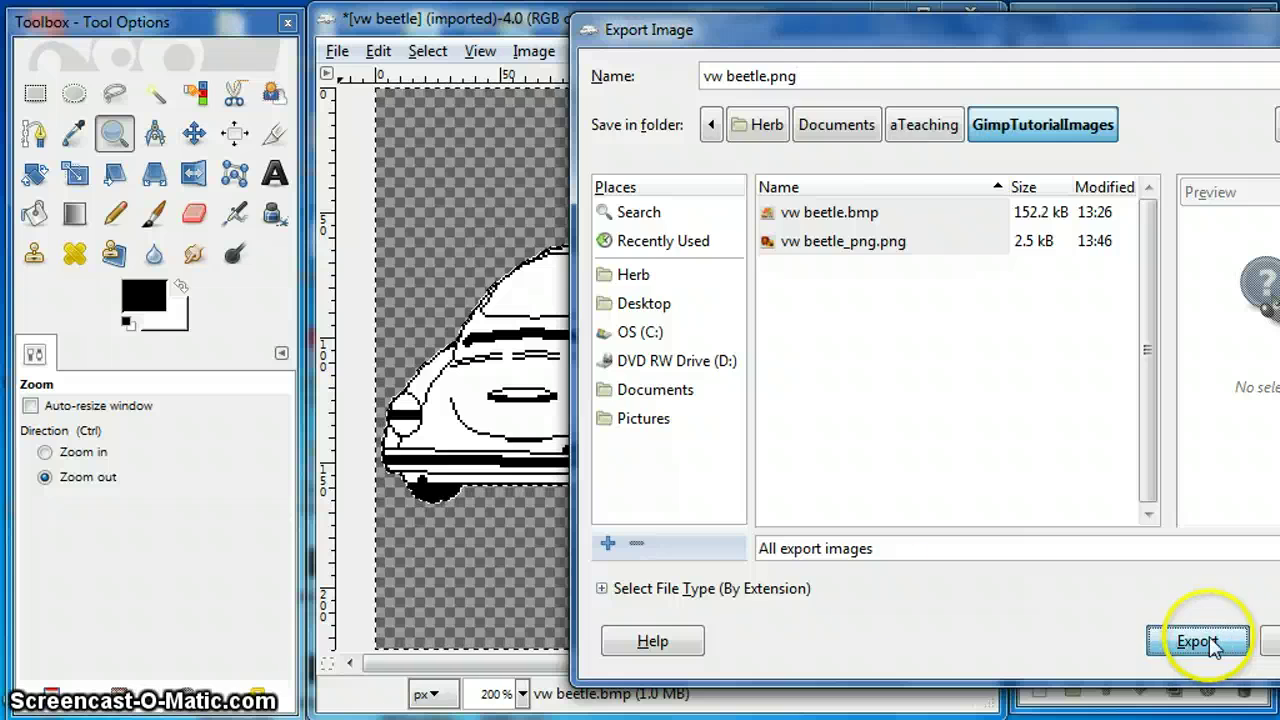
pyautogui.moveTo(737, 32); pyautogui.dragTo(480, 40)
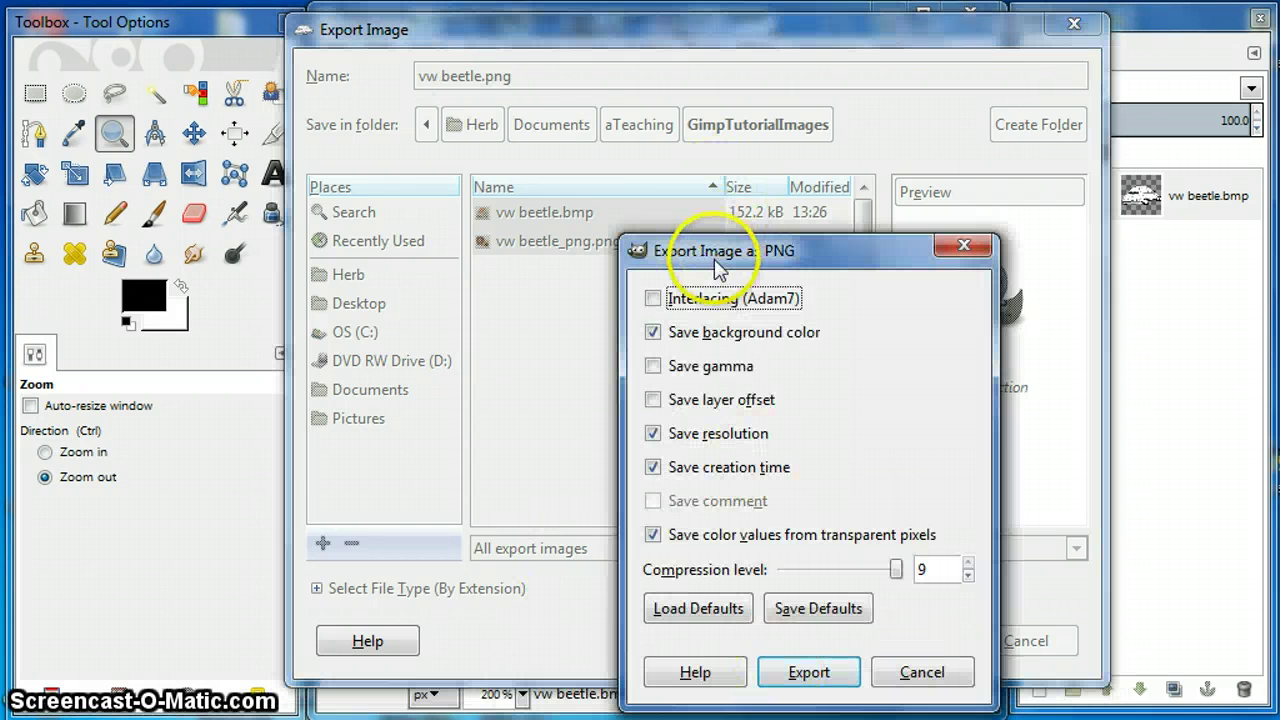
pyautogui.moveTo(716, 270); pyautogui.dragTo(719, 230)
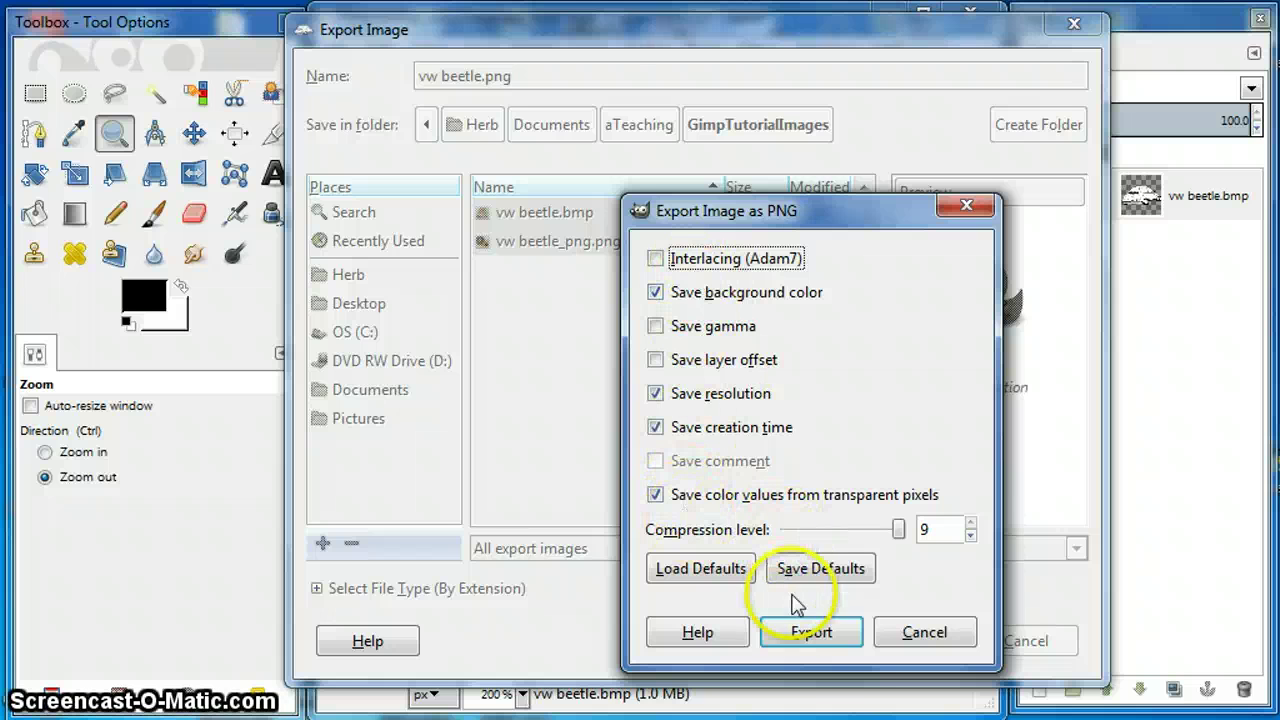
pyautogui.click(806, 636)
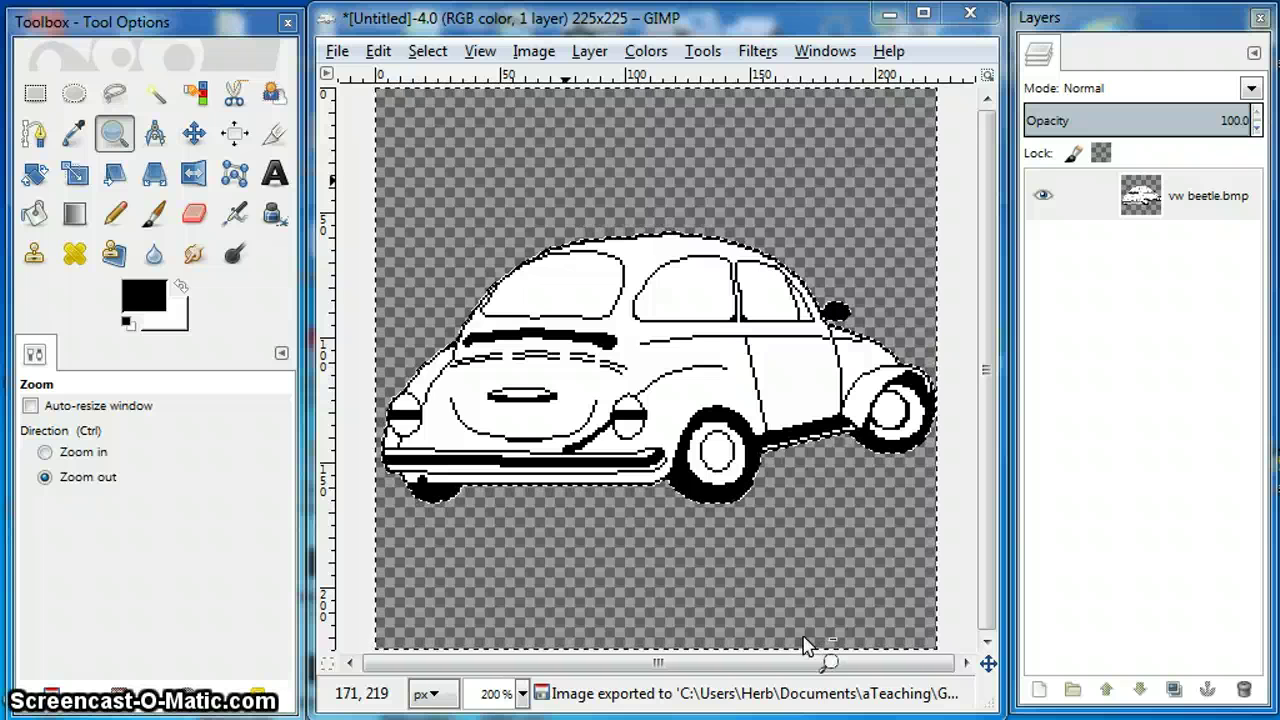
# Preview the exported vw beetle.png in the Open Image dialog to check the transparency around the car
pyautogui.click(338, 51)
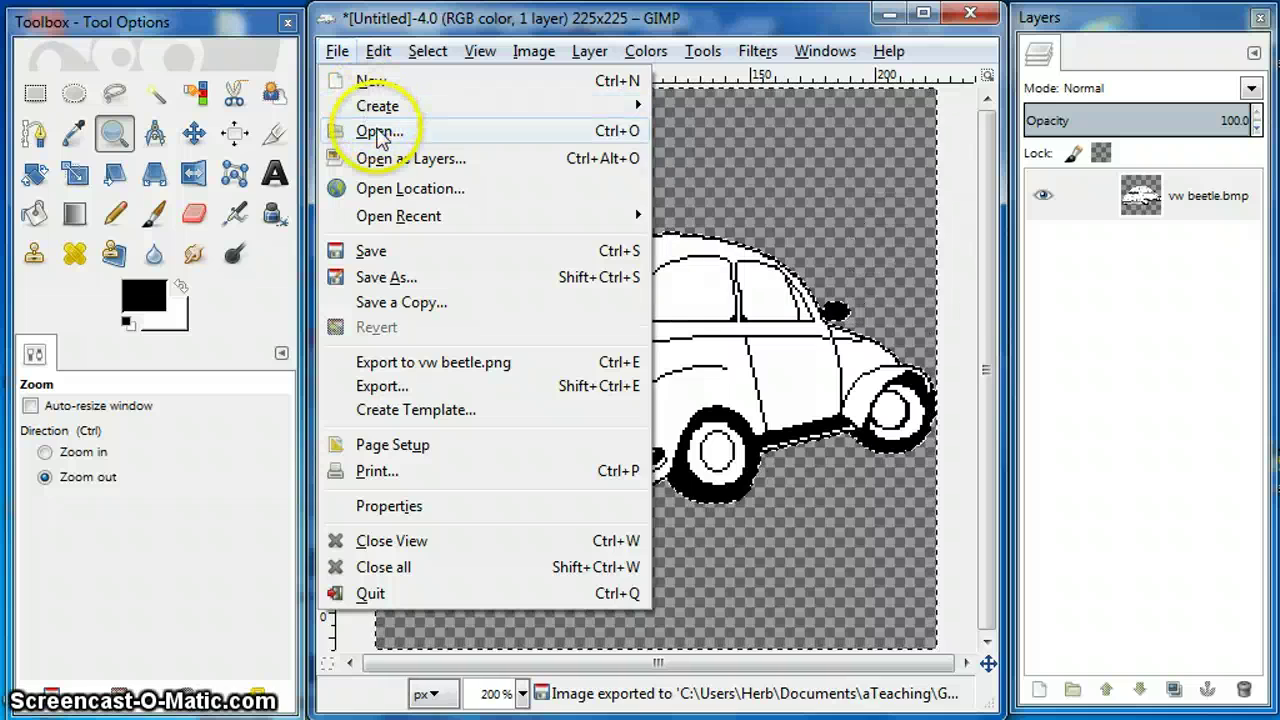
pyautogui.click(377, 132)
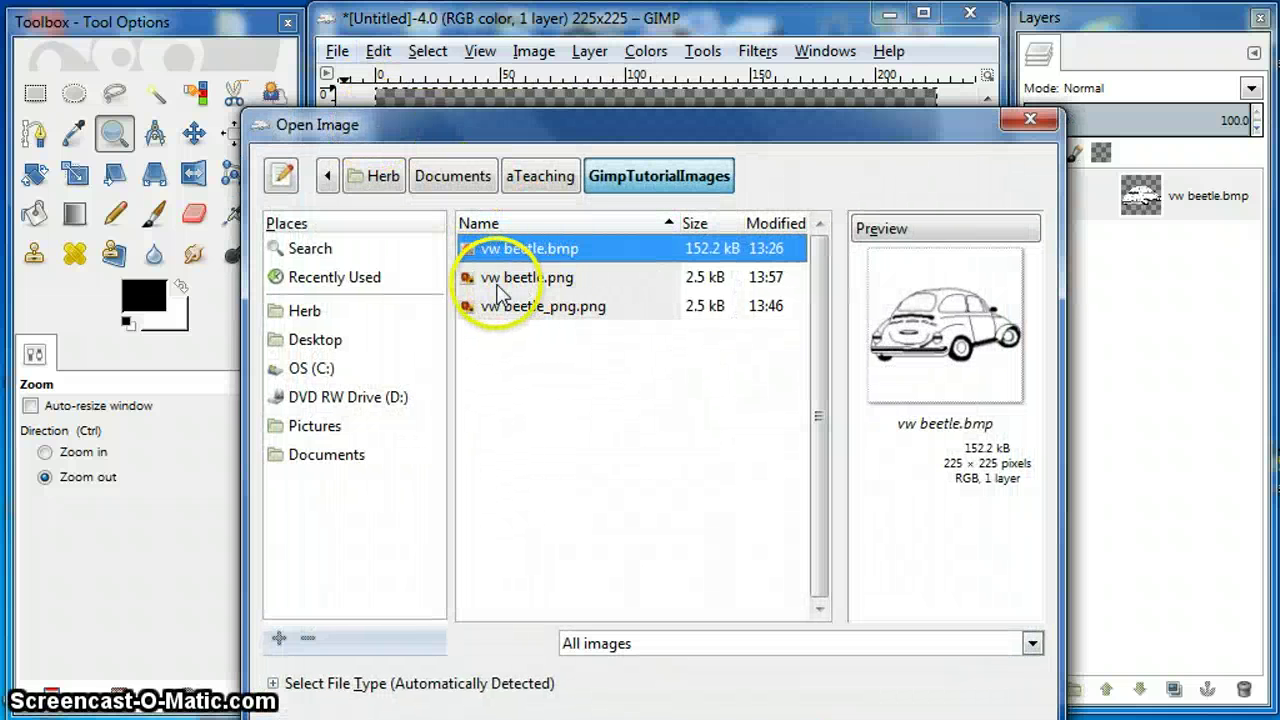
pyautogui.click(533, 285)
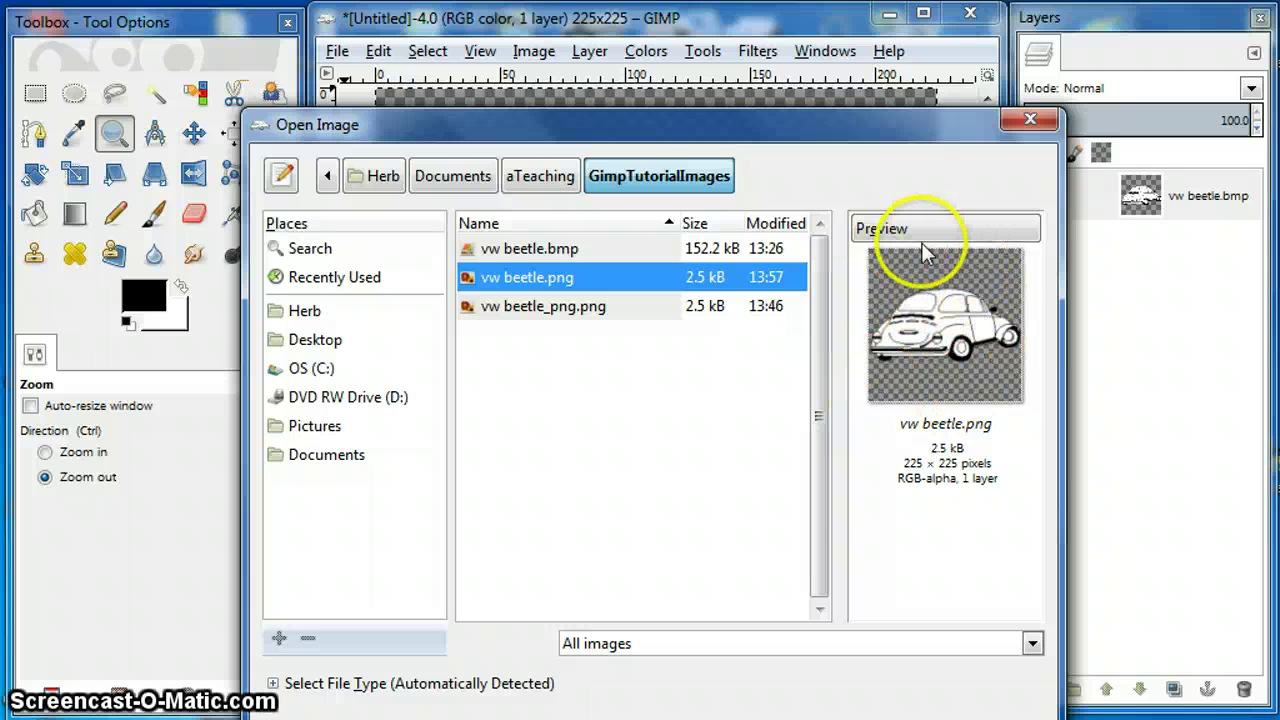
pyautogui.moveTo(702, 146); pyautogui.dragTo(644, 78)
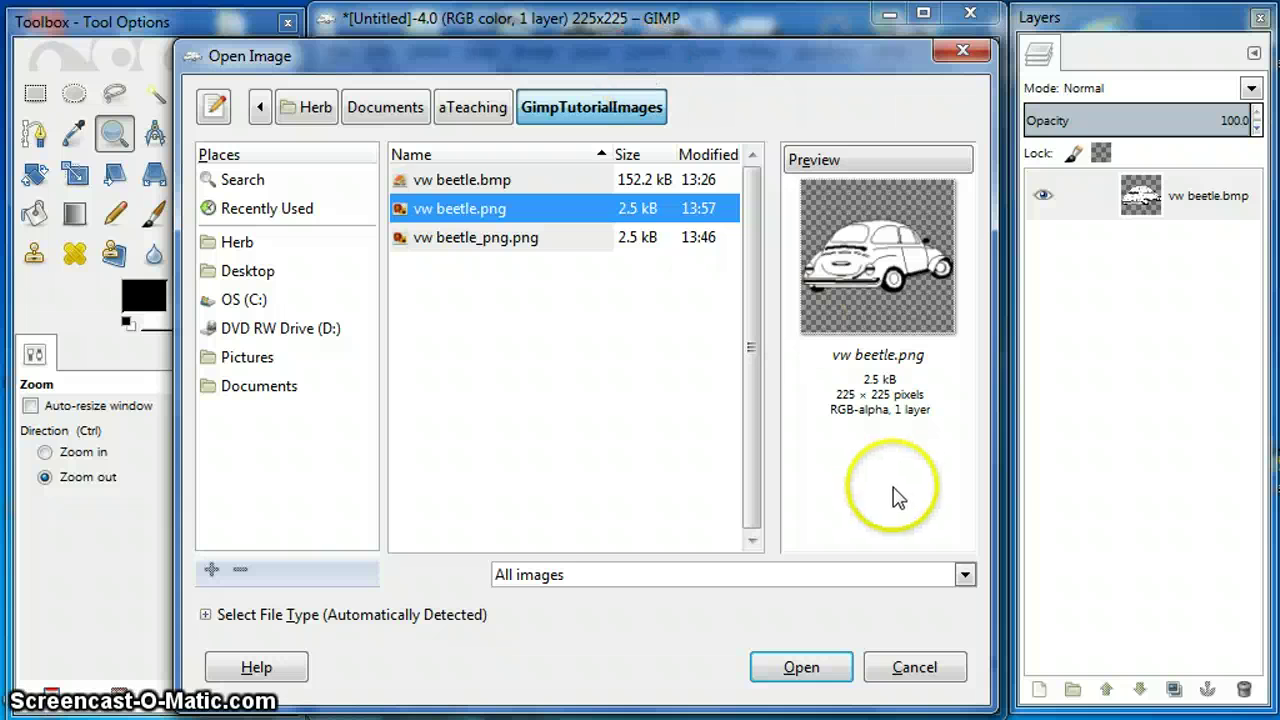